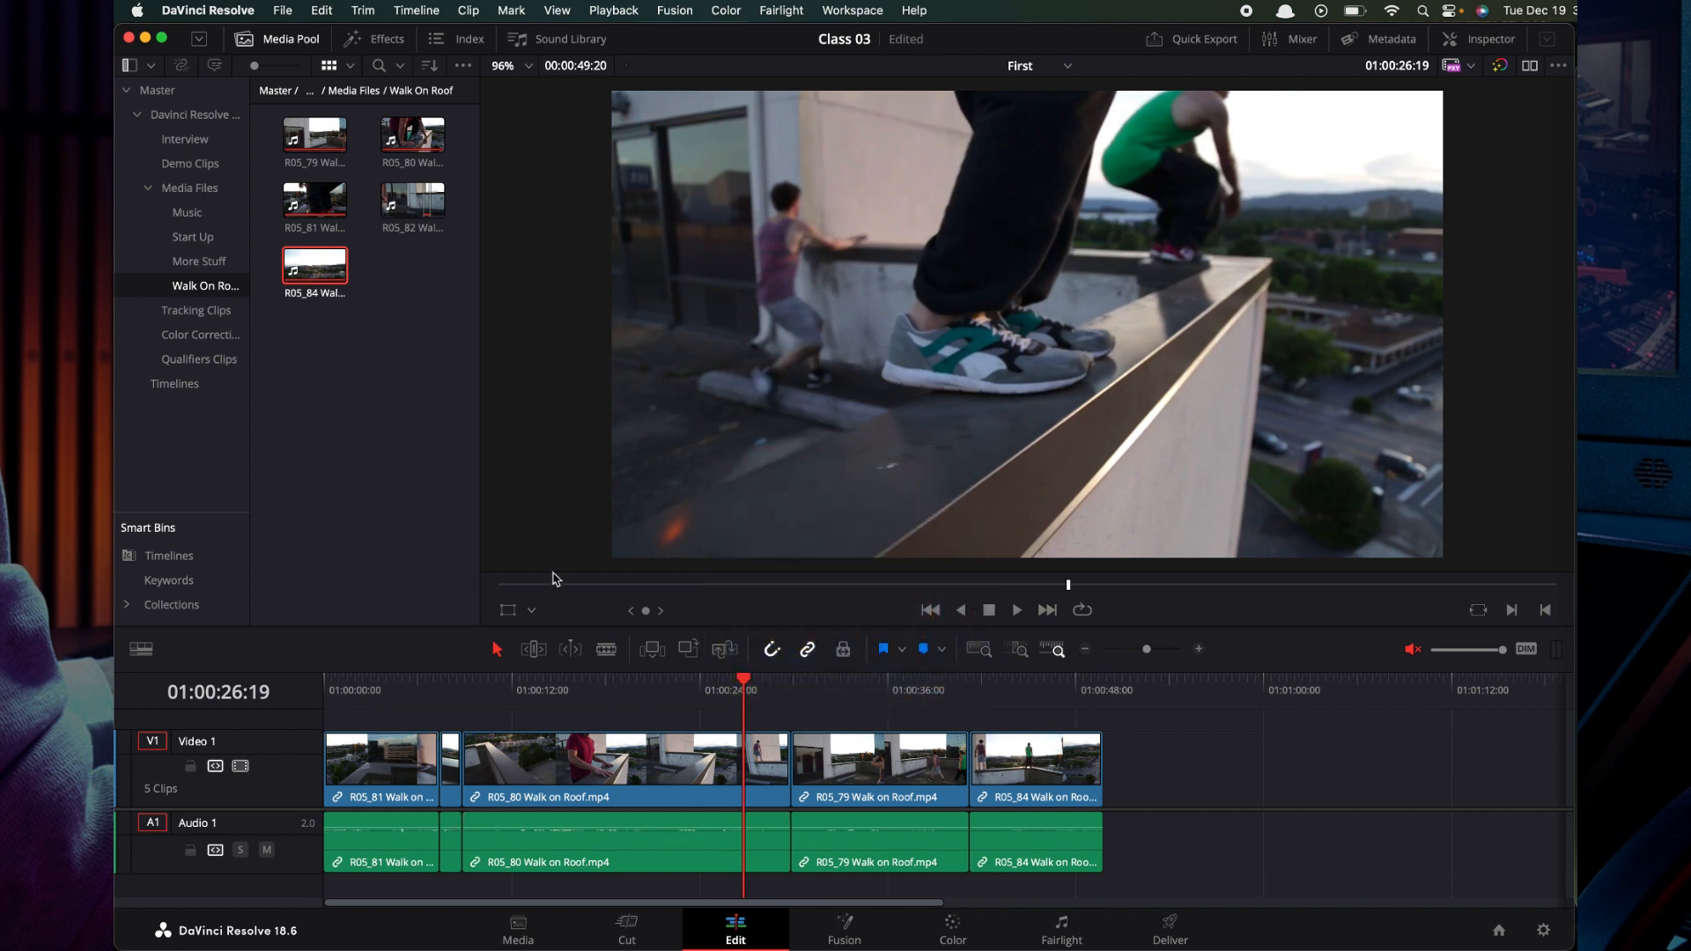
# Select all clips on the timeline and move the playhead to 01:00:07:10
pyautogui.moveTo(1170, 732); pyautogui.dragTo(387, 839)
pyautogui.click(670, 692)
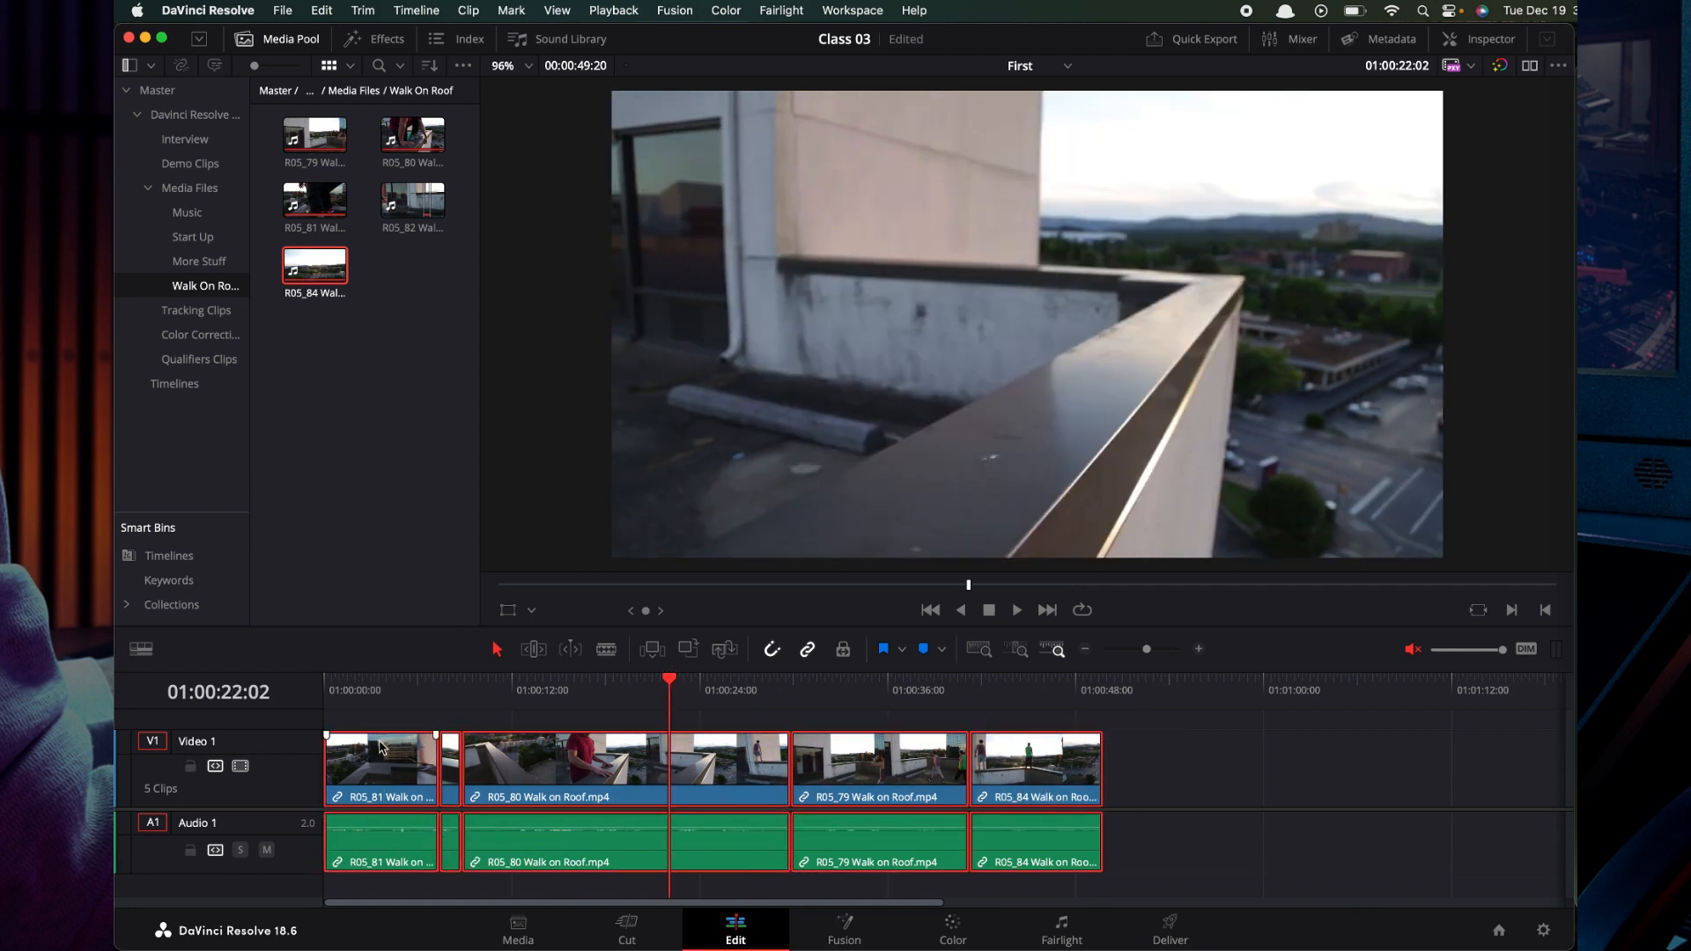
pyautogui.click(439, 694)
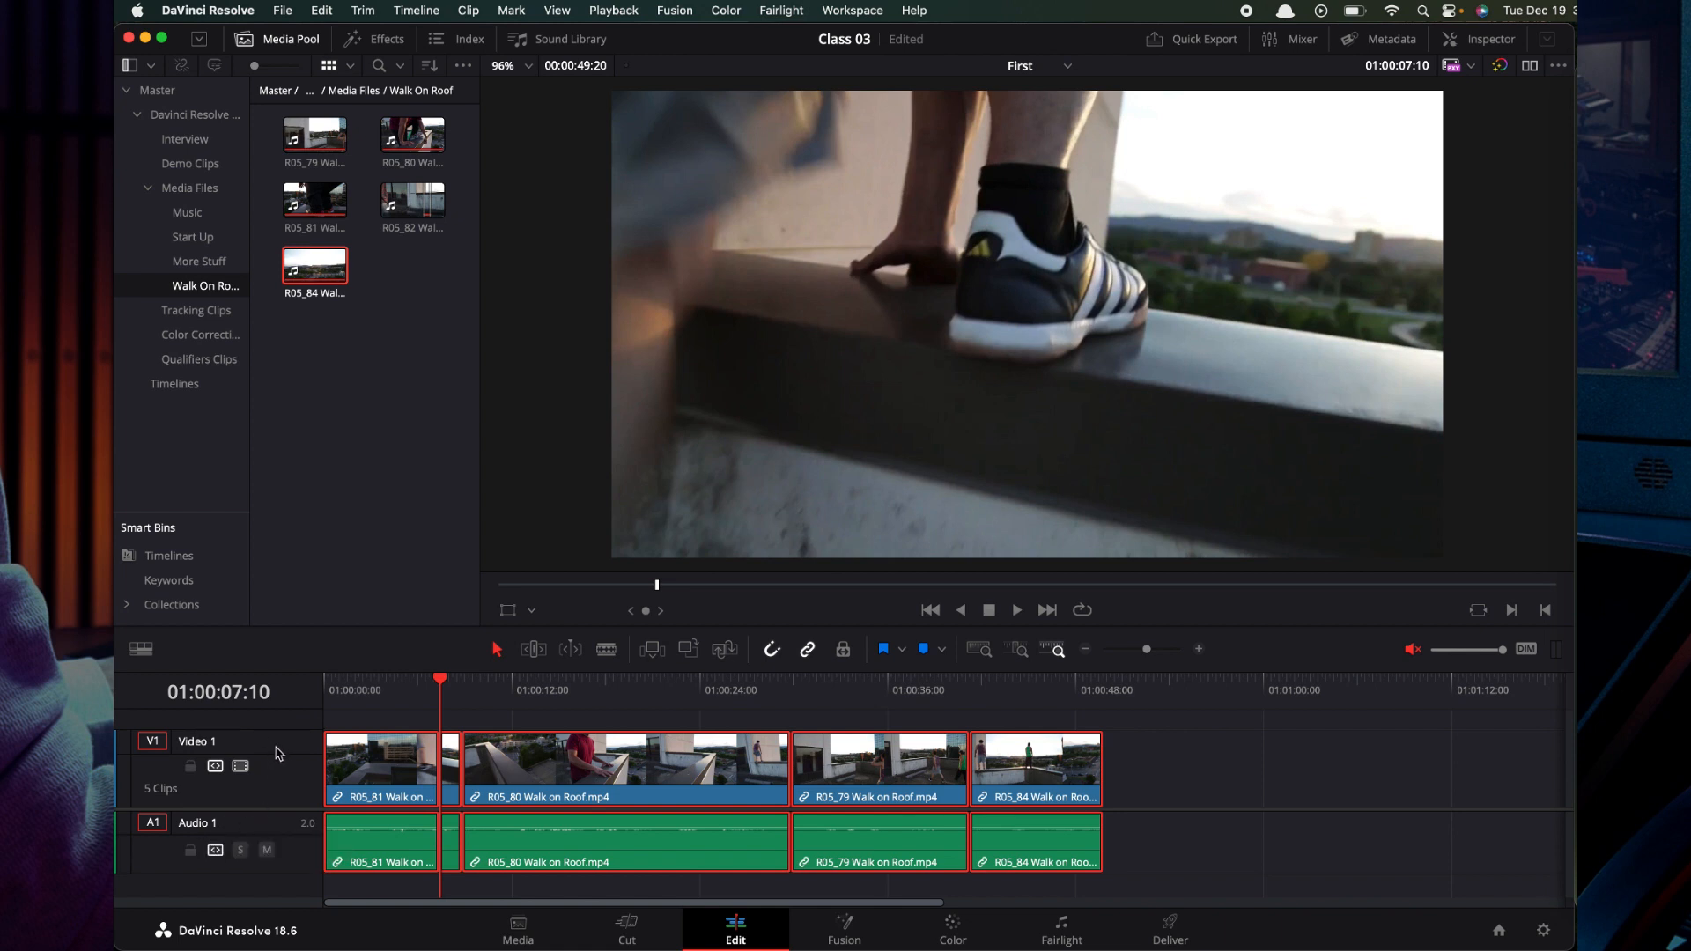
# Increase the heights of the Video 1 and Audio 1 tracks by resizing their borders
pyautogui.moveTo(256, 730)
pyautogui.mouseDown()
pyautogui.moveTo(259, 692)
pyautogui.moveTo(249, 781)
pyautogui.moveTo(267, 688)
pyautogui.moveTo(264, 709)
pyautogui.mouseUp()
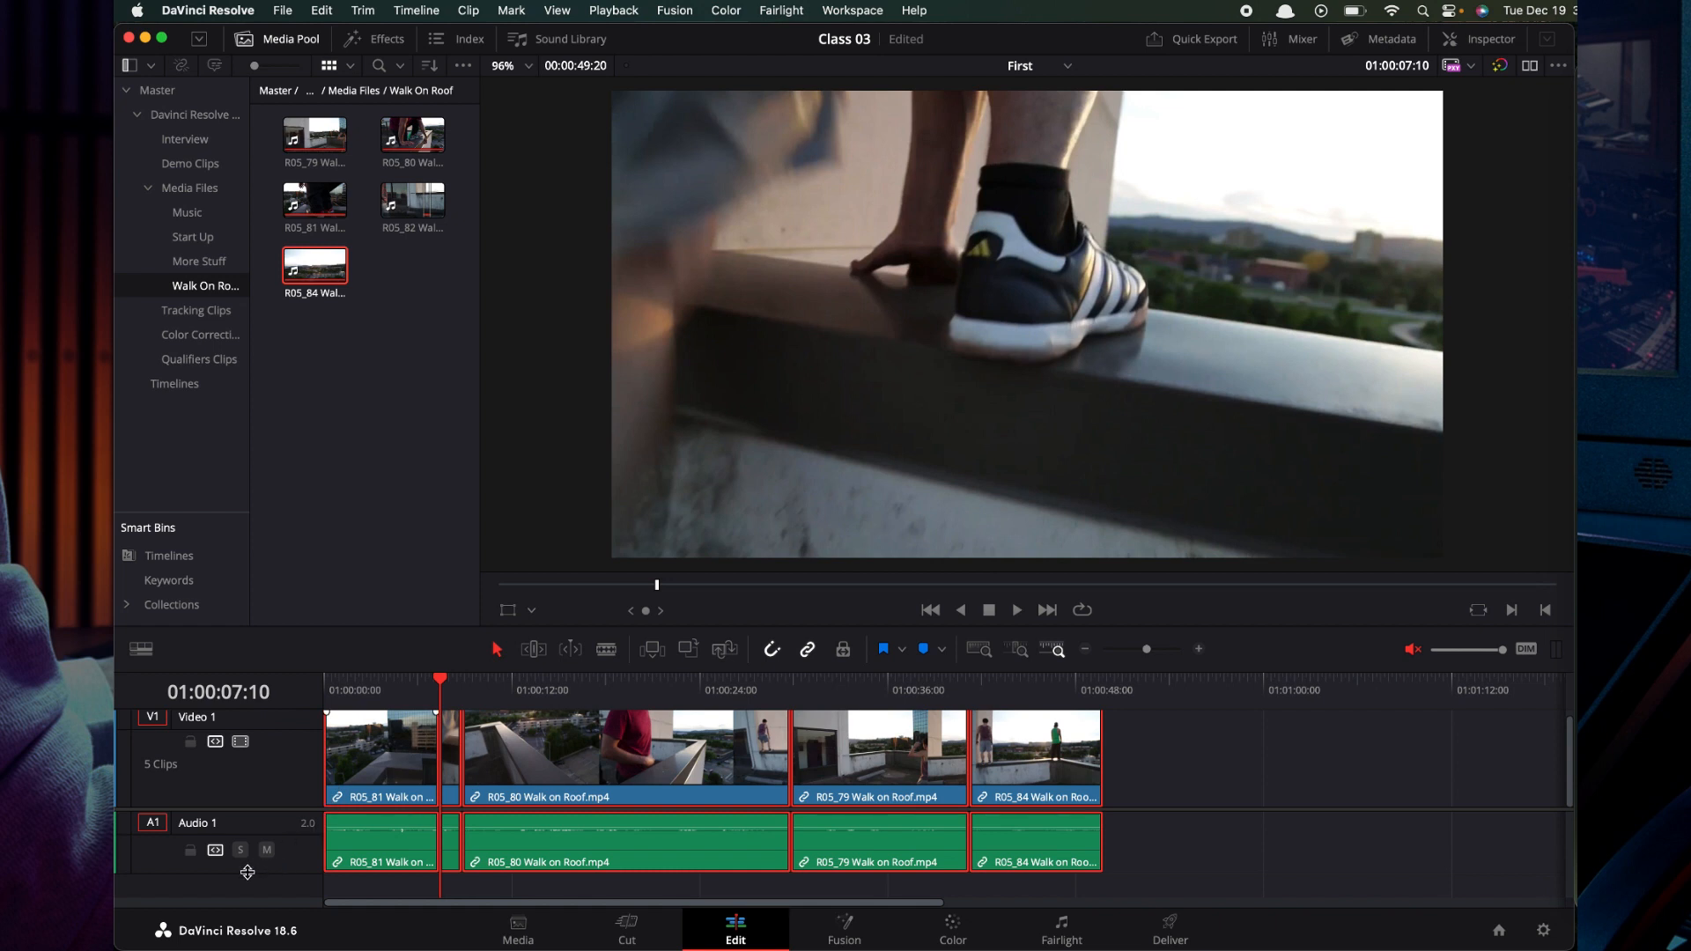
pyautogui.moveTo(248, 872)
pyautogui.mouseDown()
pyautogui.moveTo(244, 933)
pyautogui.moveTo(253, 855)
pyautogui.moveTo(256, 881)
pyautogui.mouseUp()
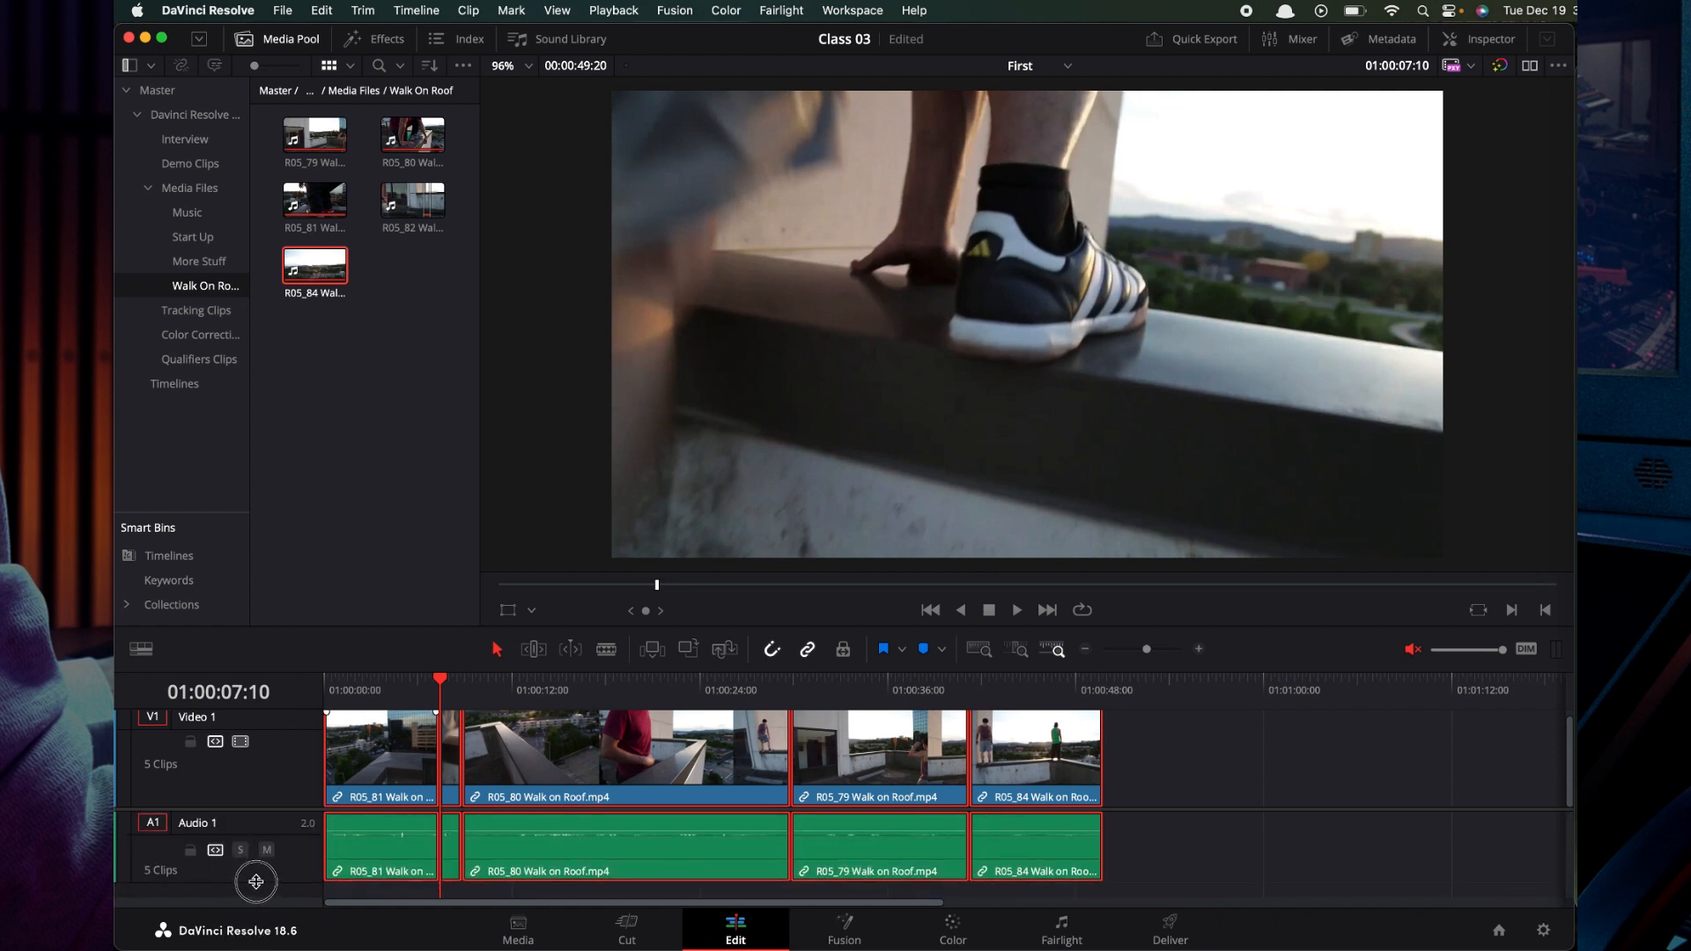
# Set the timeline's video view to show only the first and last frame thumbnails on each clip
pyautogui.click(142, 650)
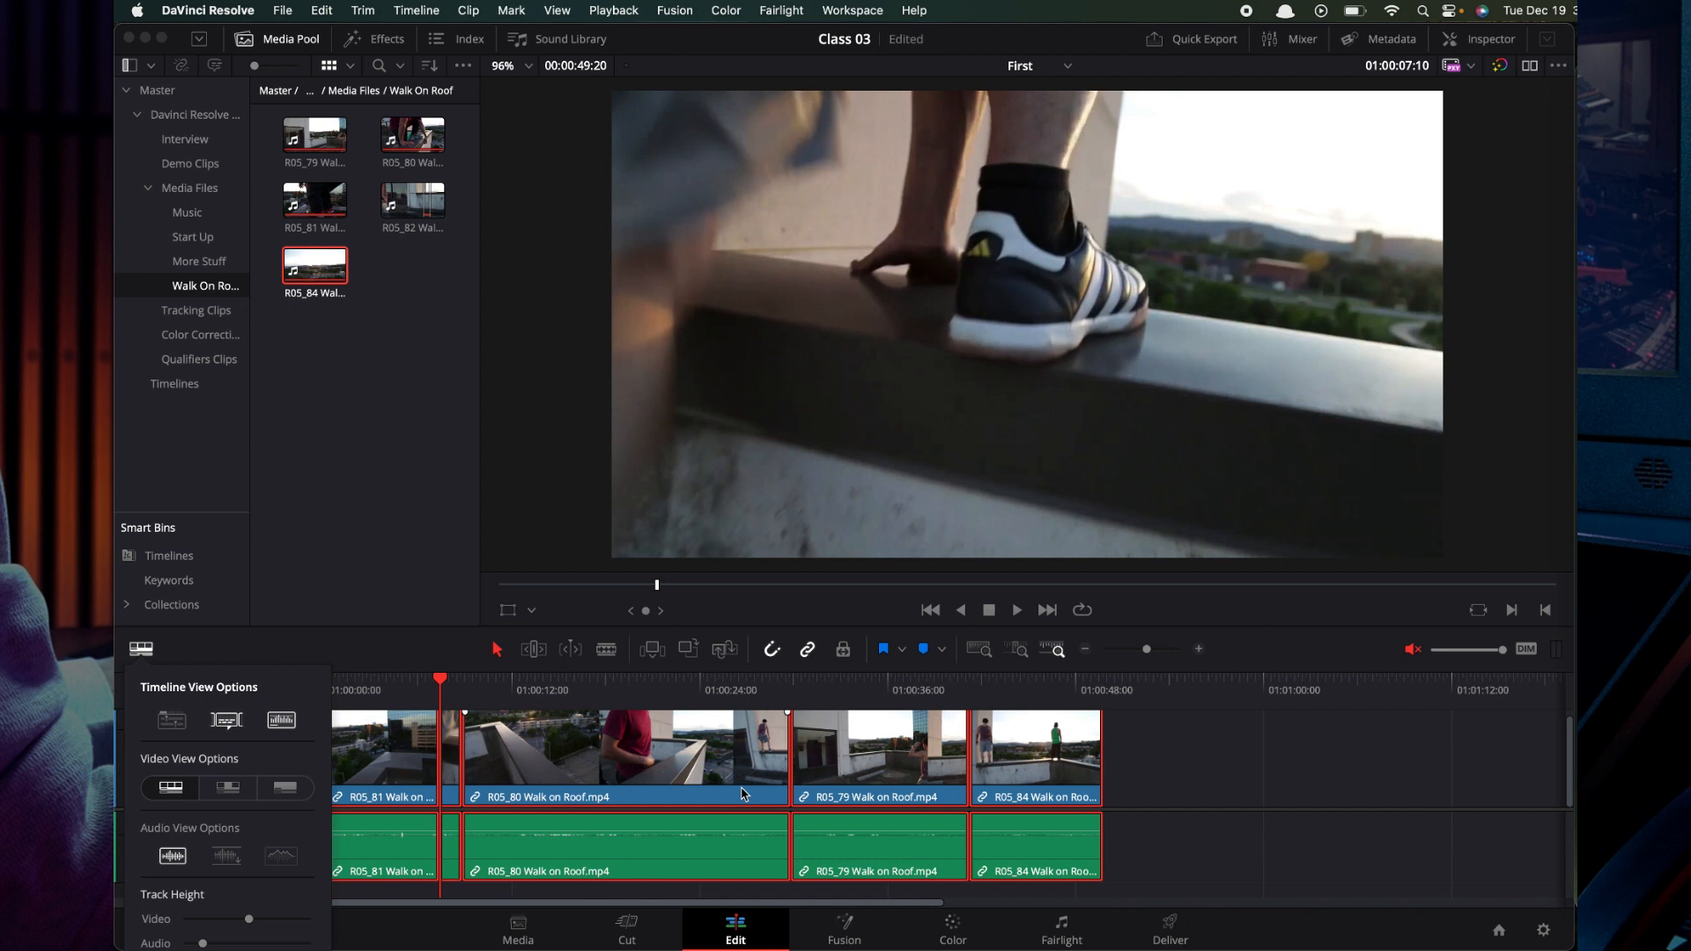
pyautogui.scroll(1, 744, 794)
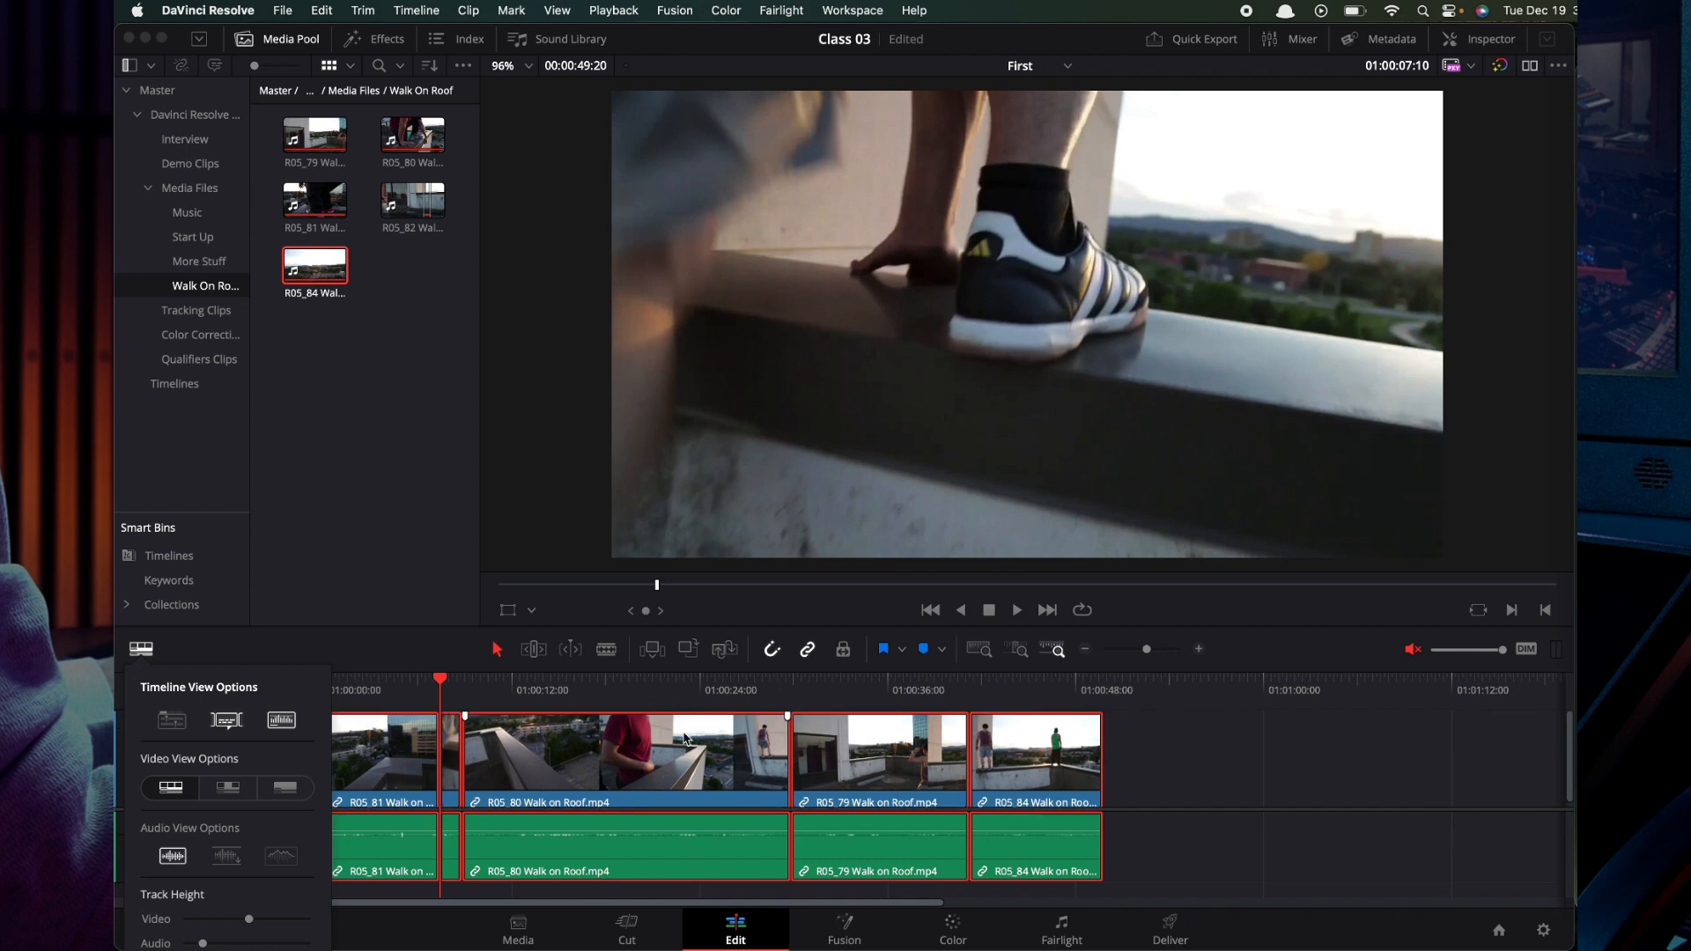
pyautogui.scroll(5, 685, 738)
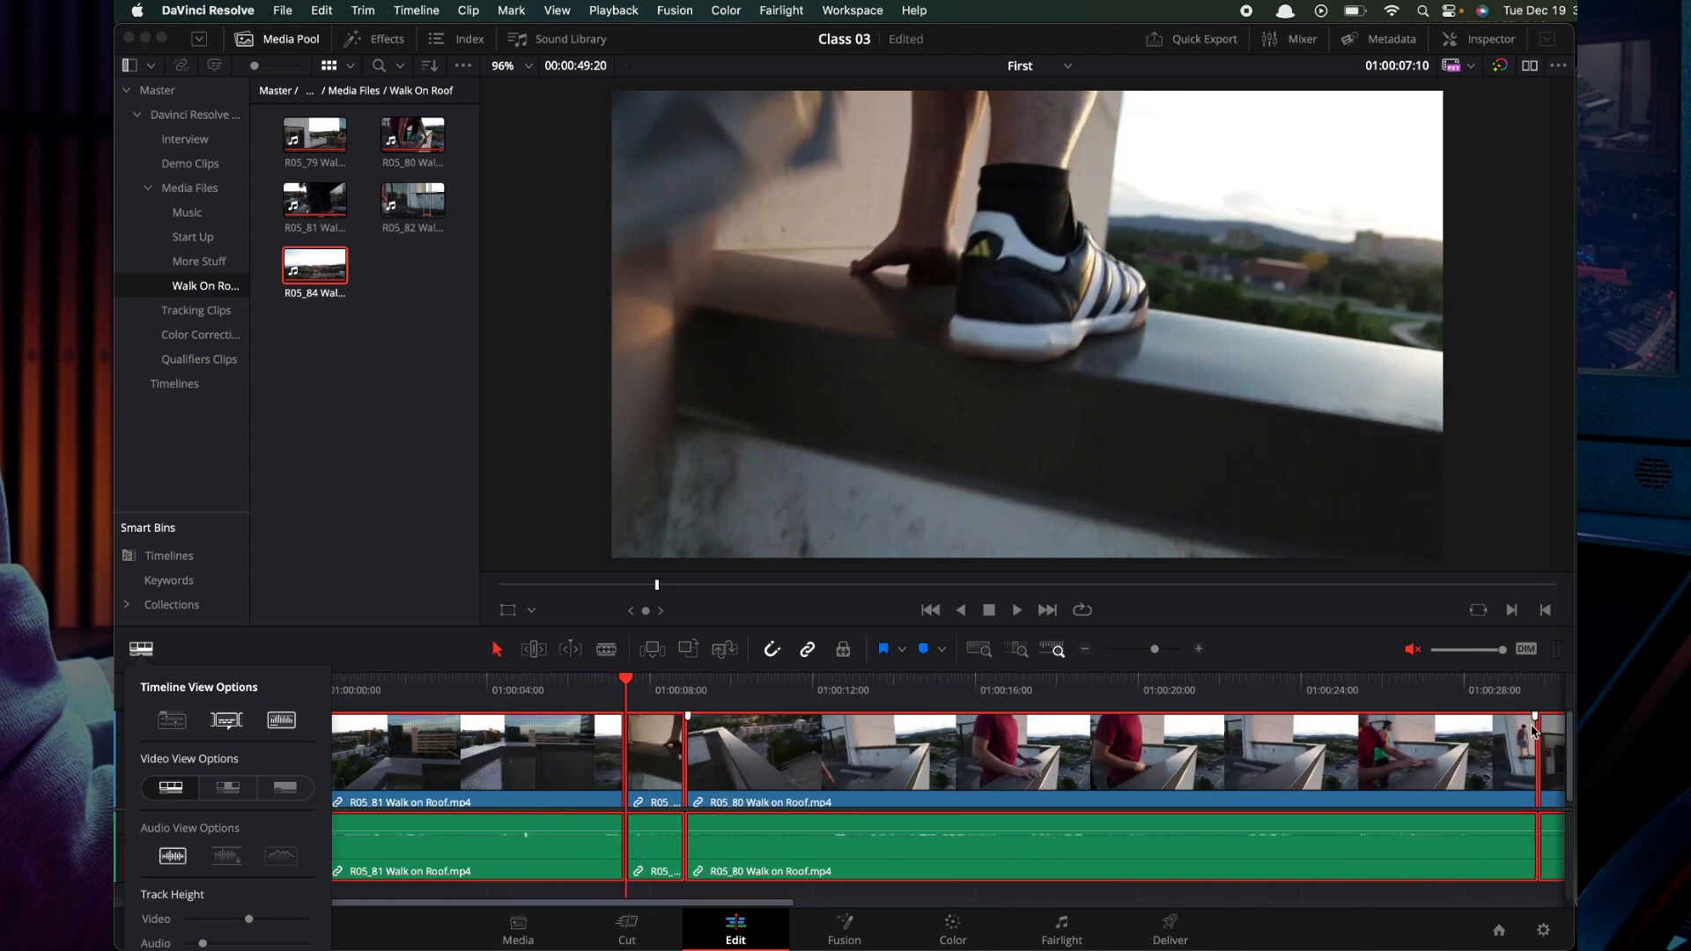
pyautogui.click(228, 787)
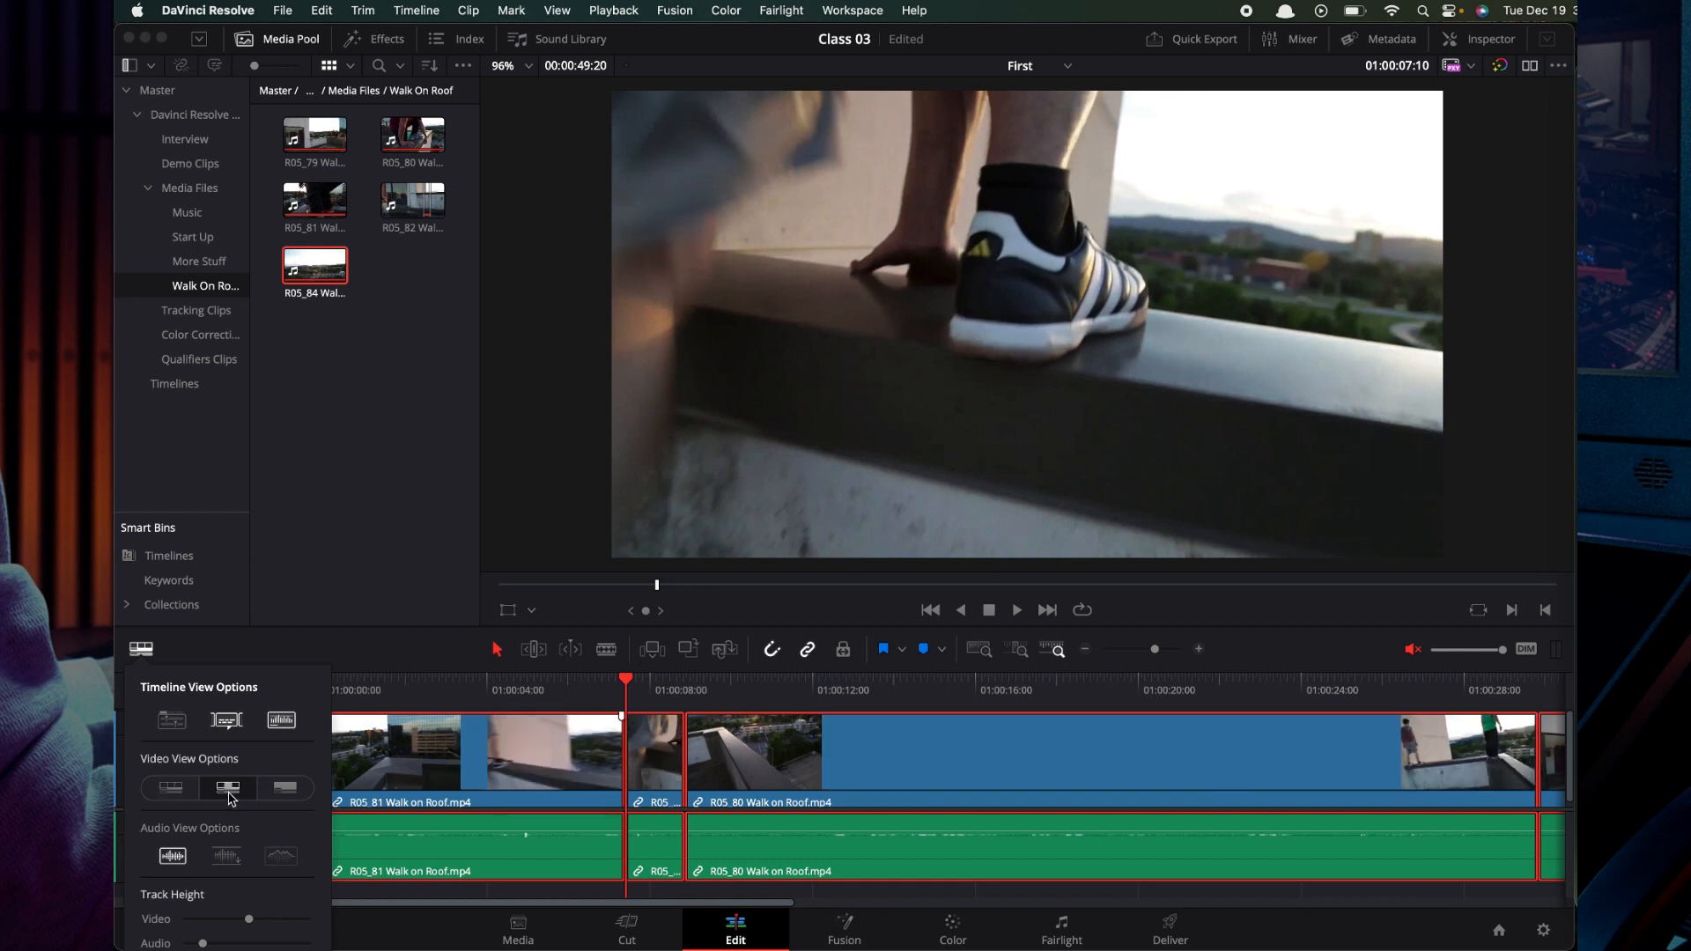
pyautogui.hscroll(3, 925, 799)
pyautogui.hscroll(10, 924, 799)
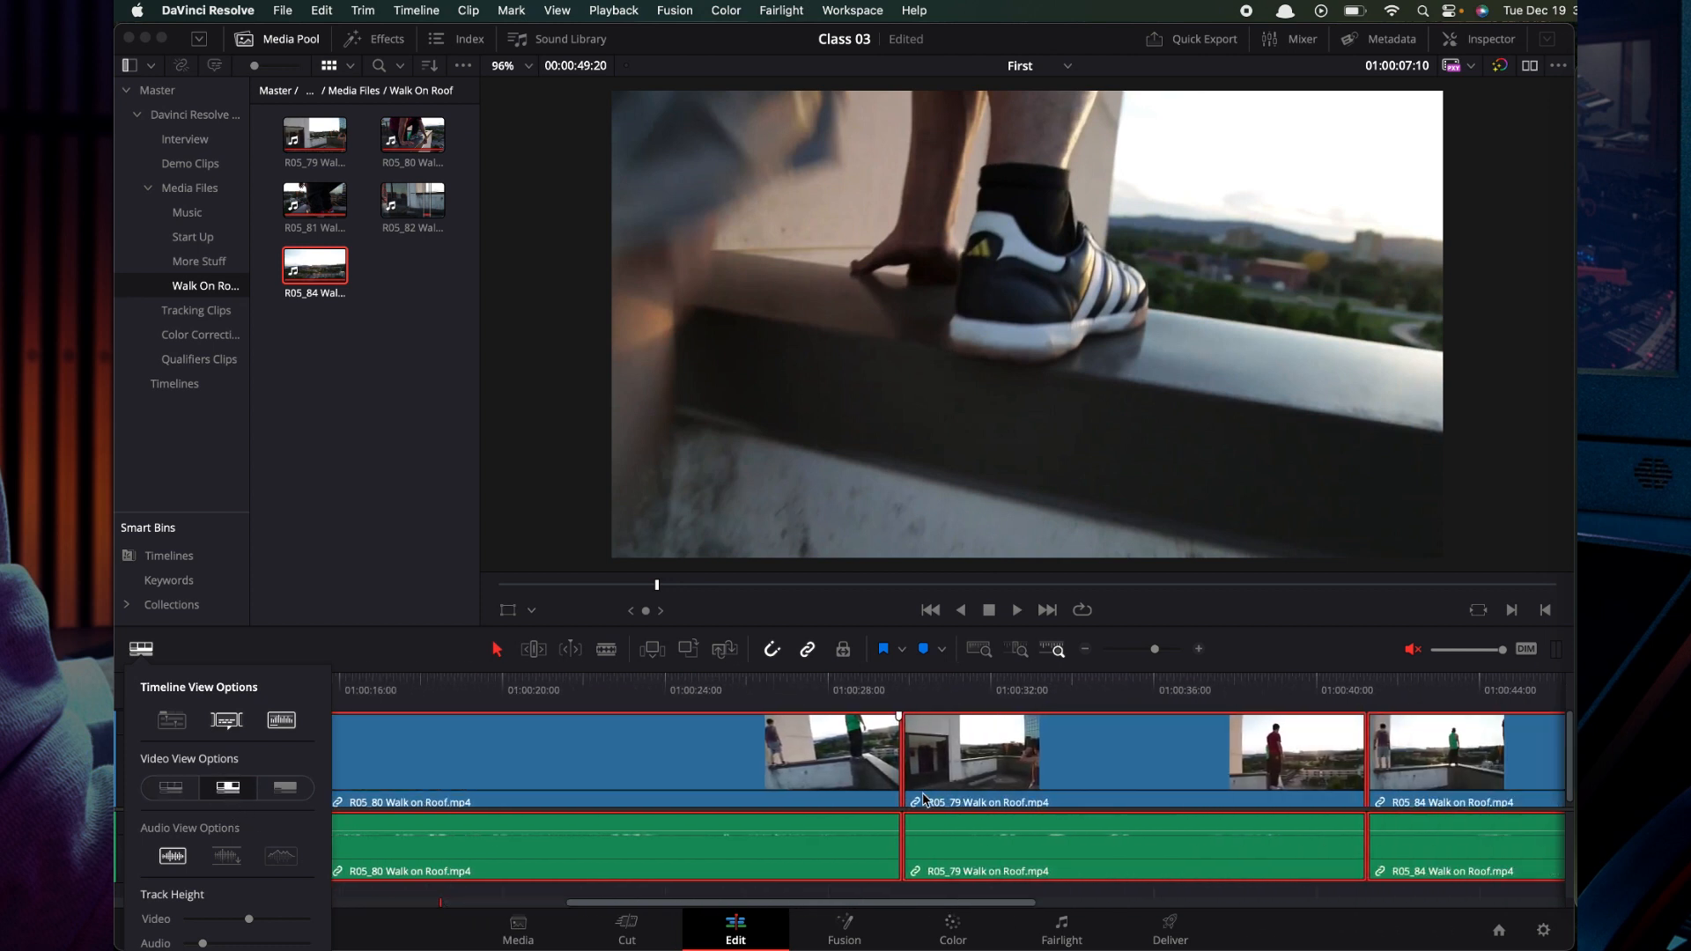
pyautogui.hscroll(-12, 1074, 756)
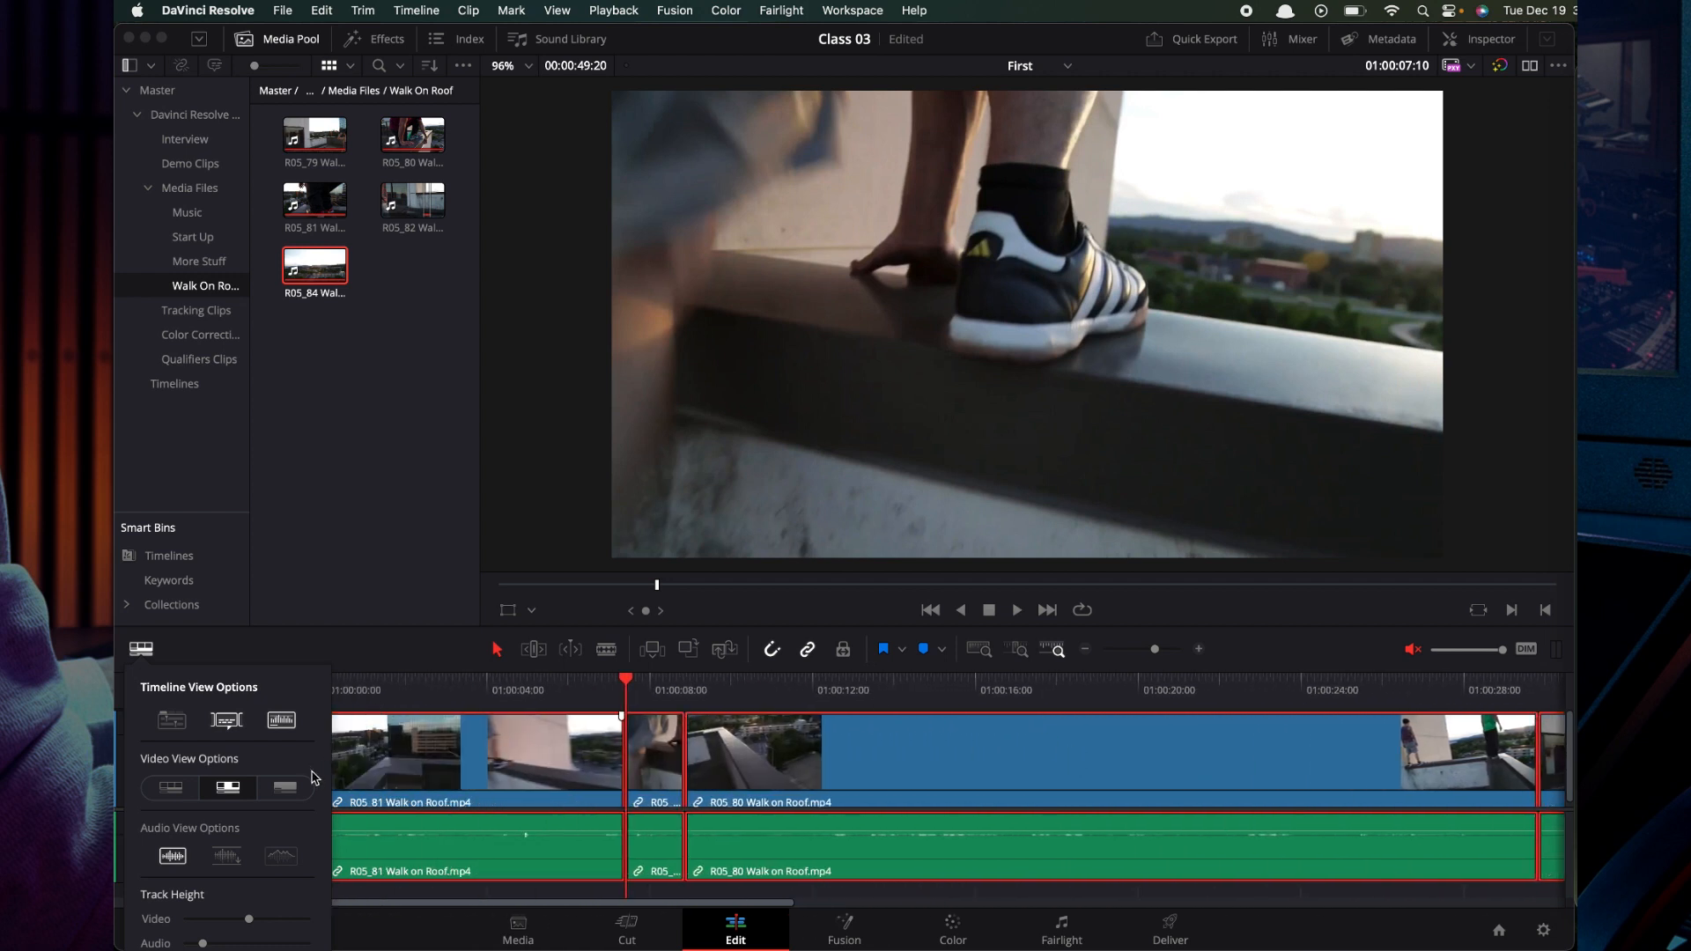
# Set the timeline's video view to plain clips without thumbnails
pyautogui.click(285, 787)
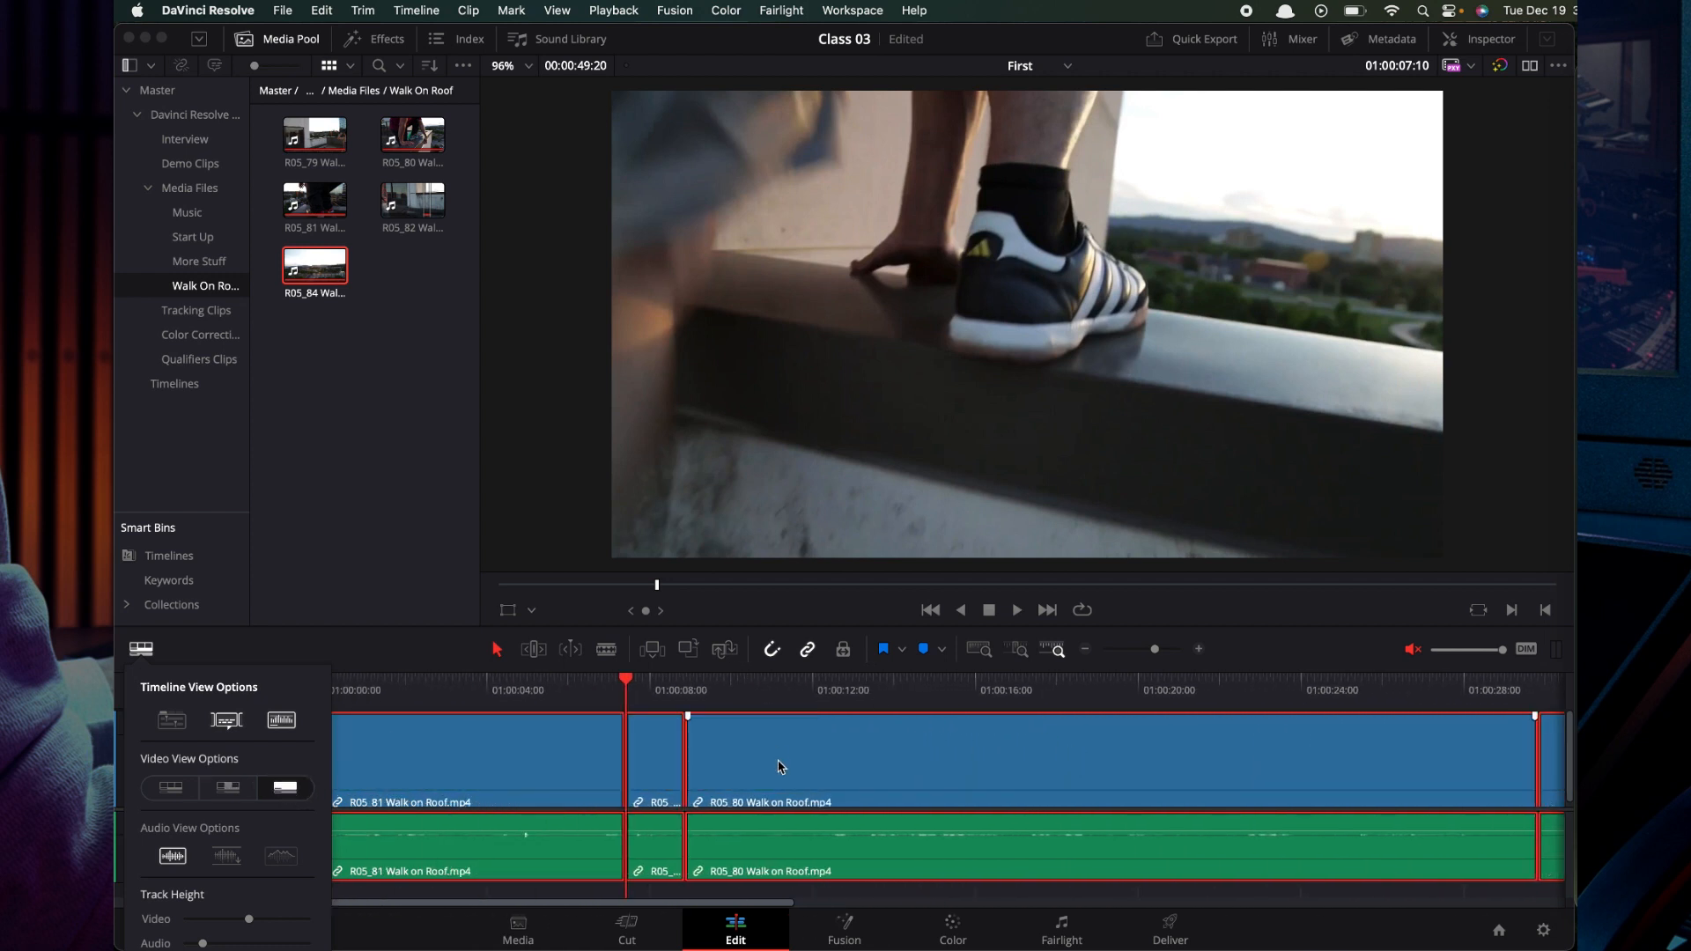
pyautogui.hscroll(10, 778, 766)
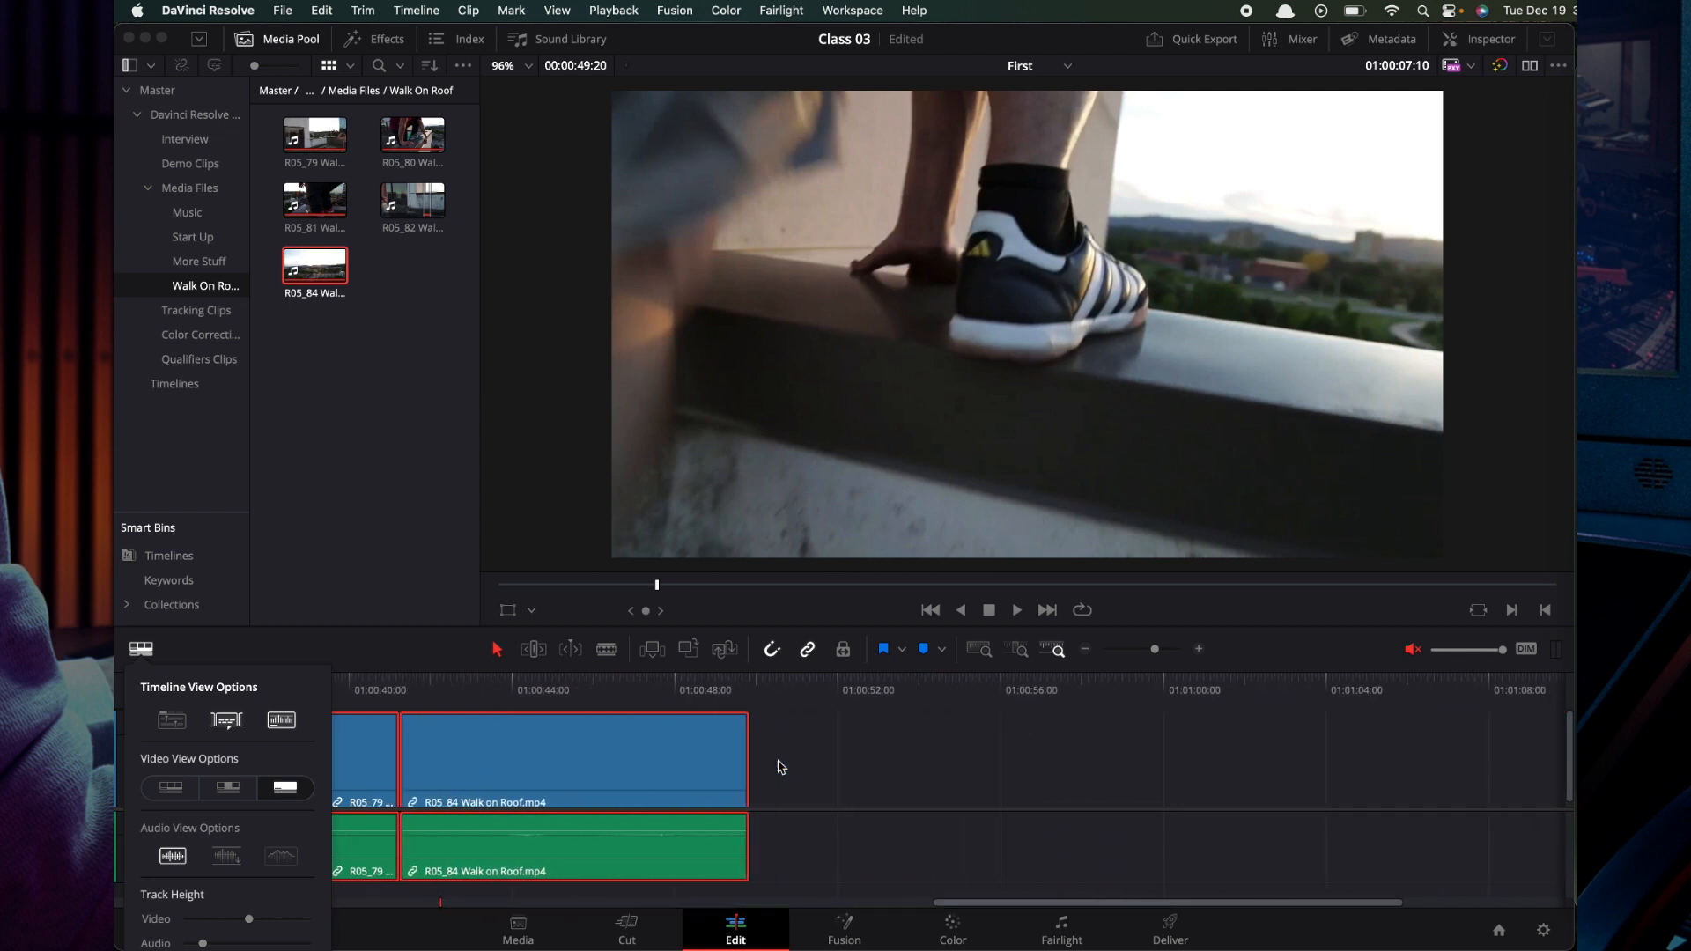
pyautogui.hscroll(-8, 778, 766)
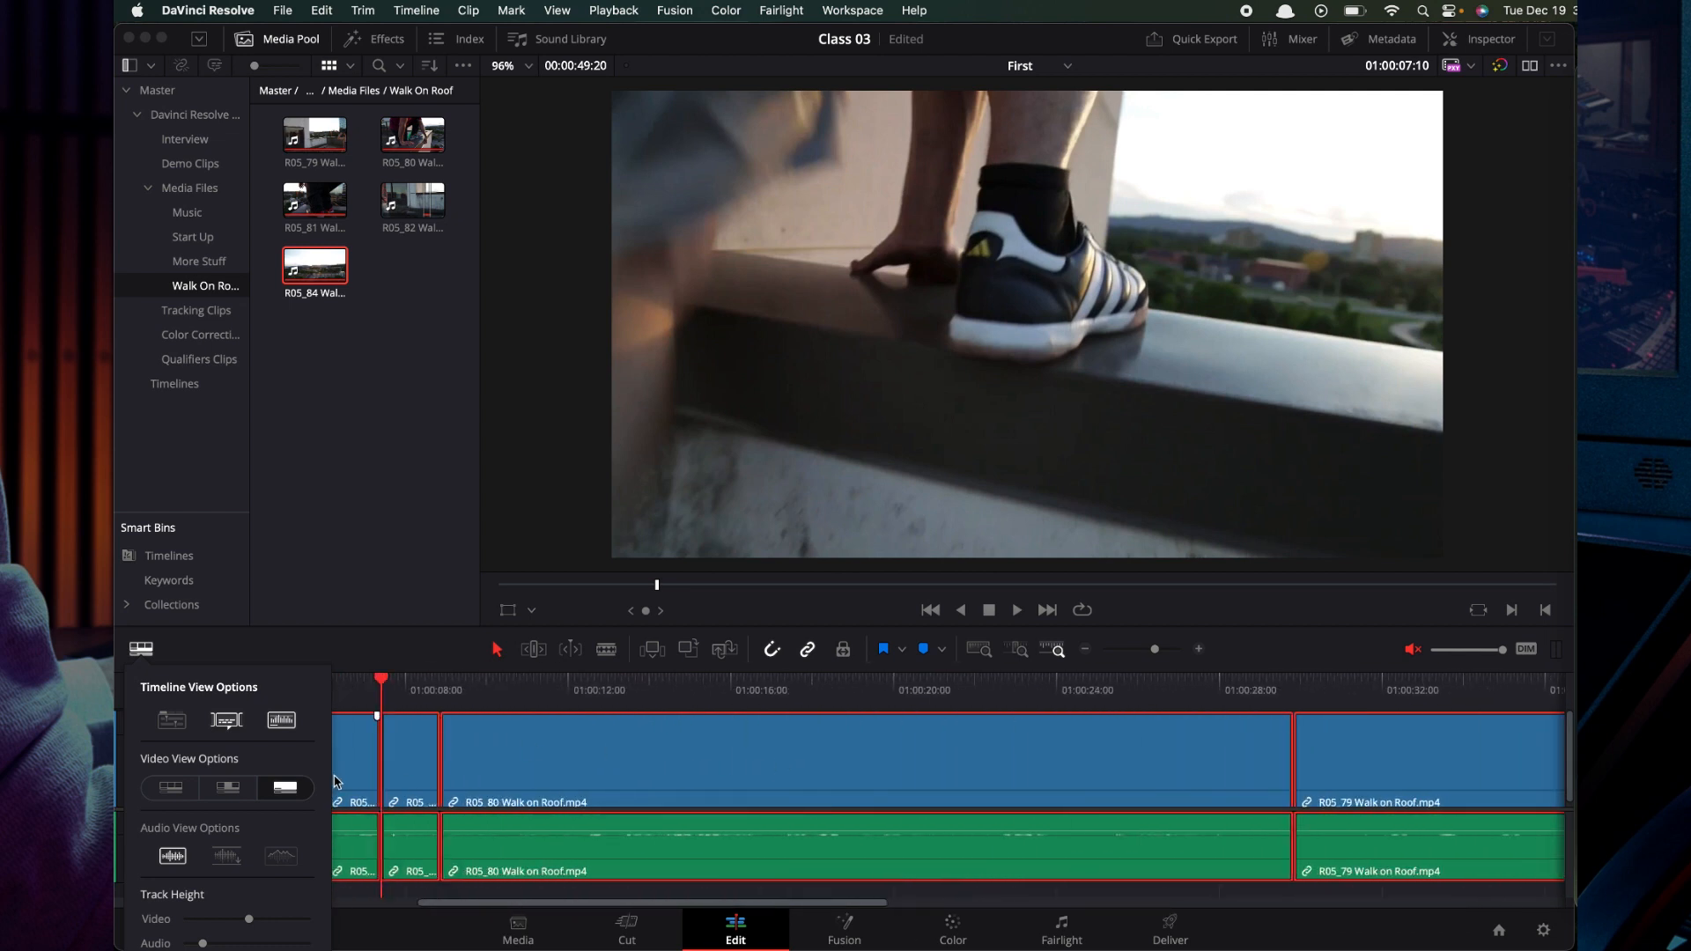
# Set the timeline's video view to filmstrip and reduce the video and audio track heights
pyautogui.click(169, 789)
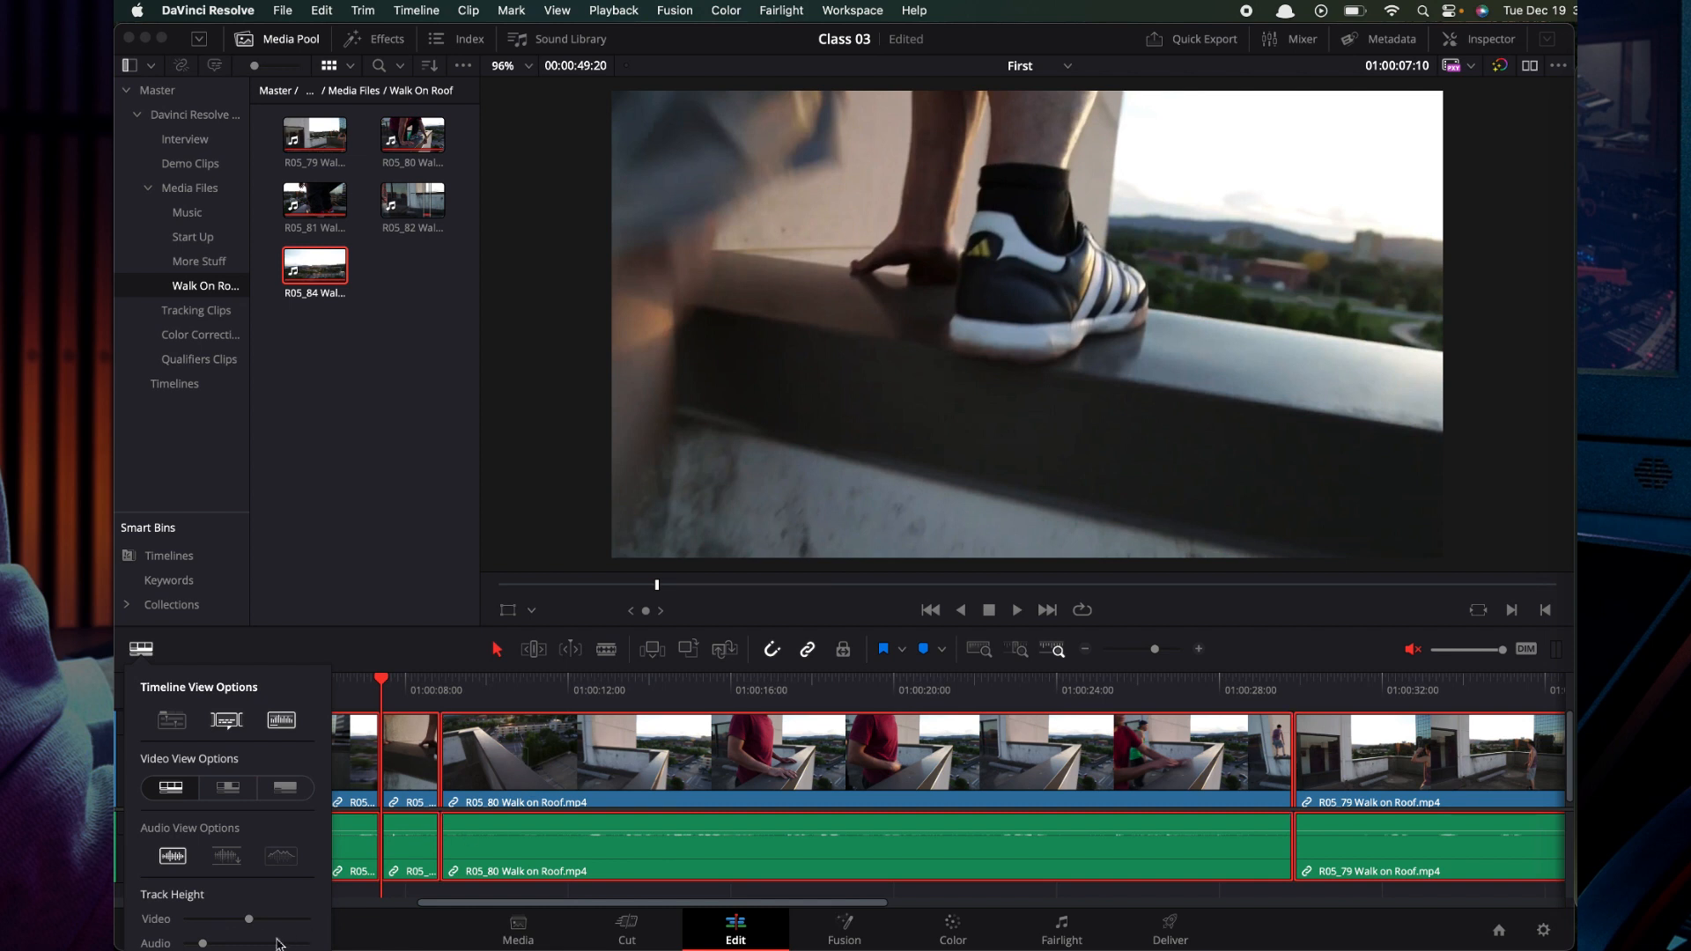
pyautogui.moveTo(250, 921); pyautogui.dragTo(195, 945)
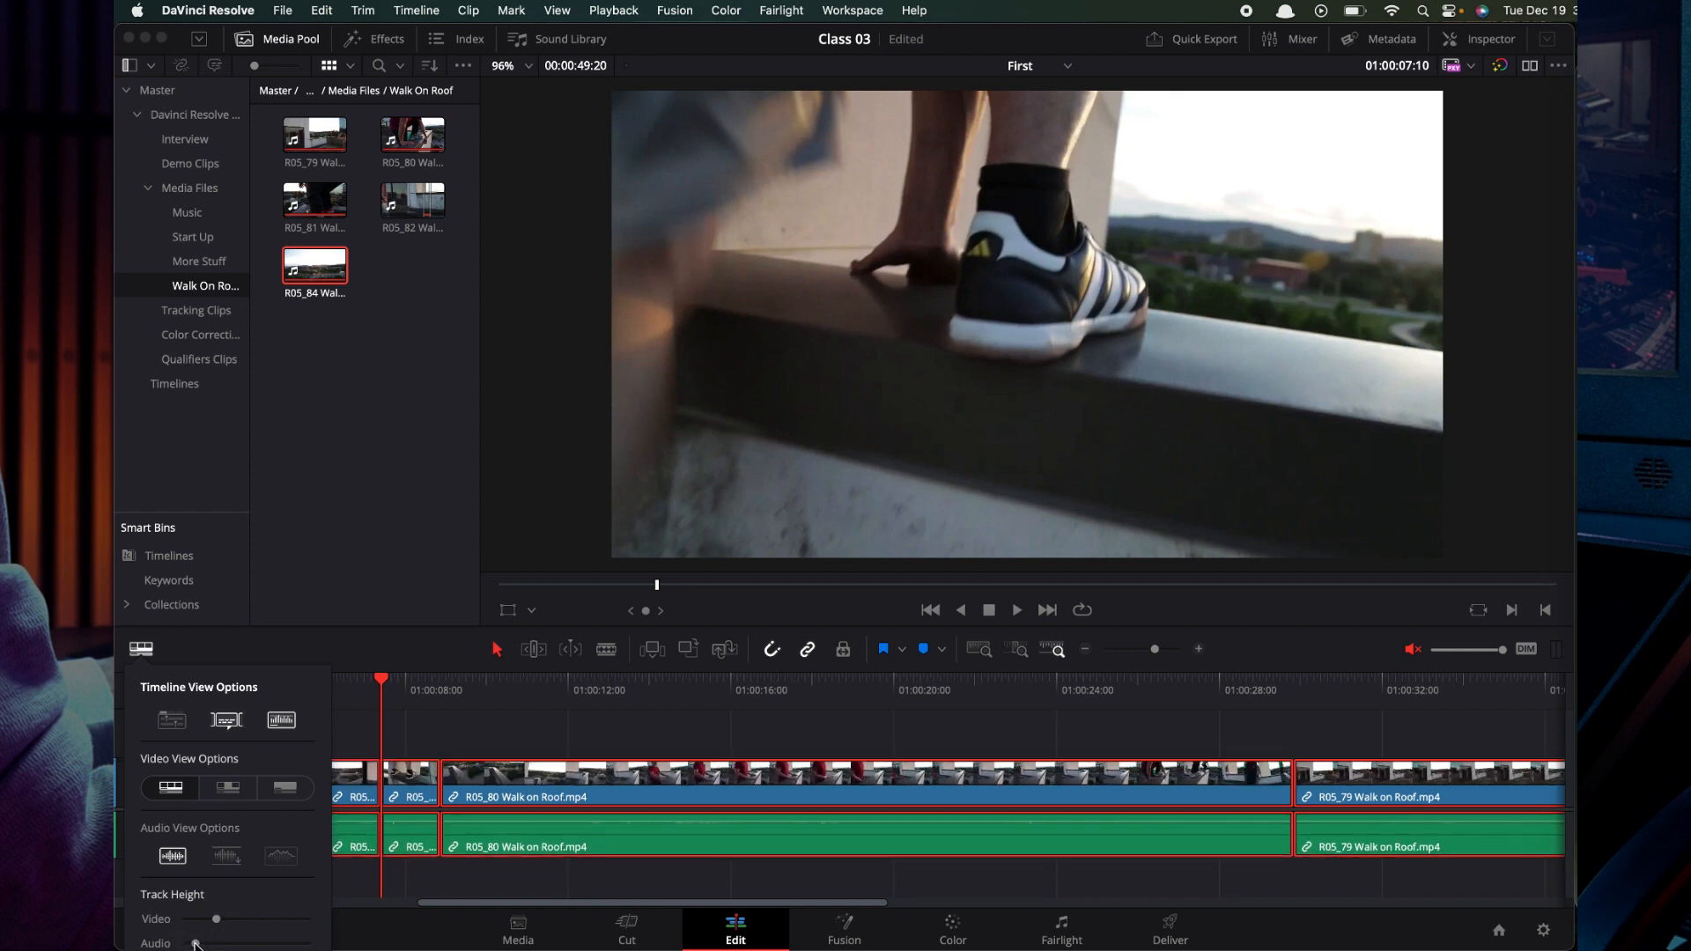
pyautogui.click(429, 733)
pyautogui.hscroll(-5, 429, 738)
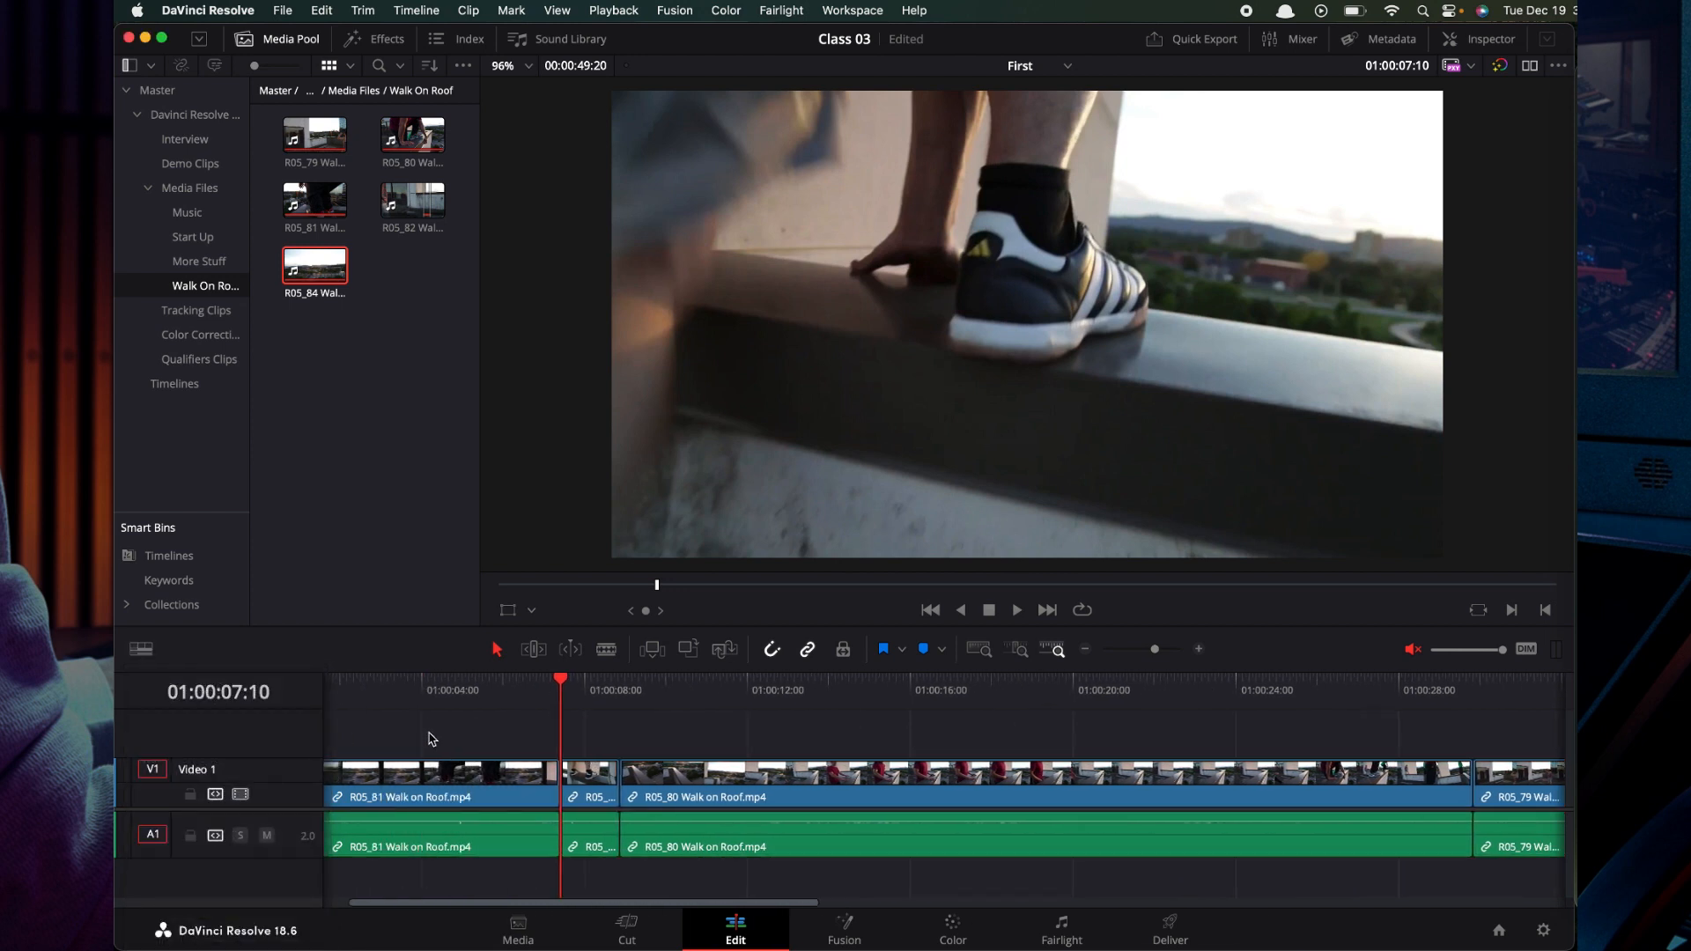
# Turn on Full Extent Zoom and append the R05_79 Walk on Roof clip to the end of the timeline
pyautogui.click(982, 652)
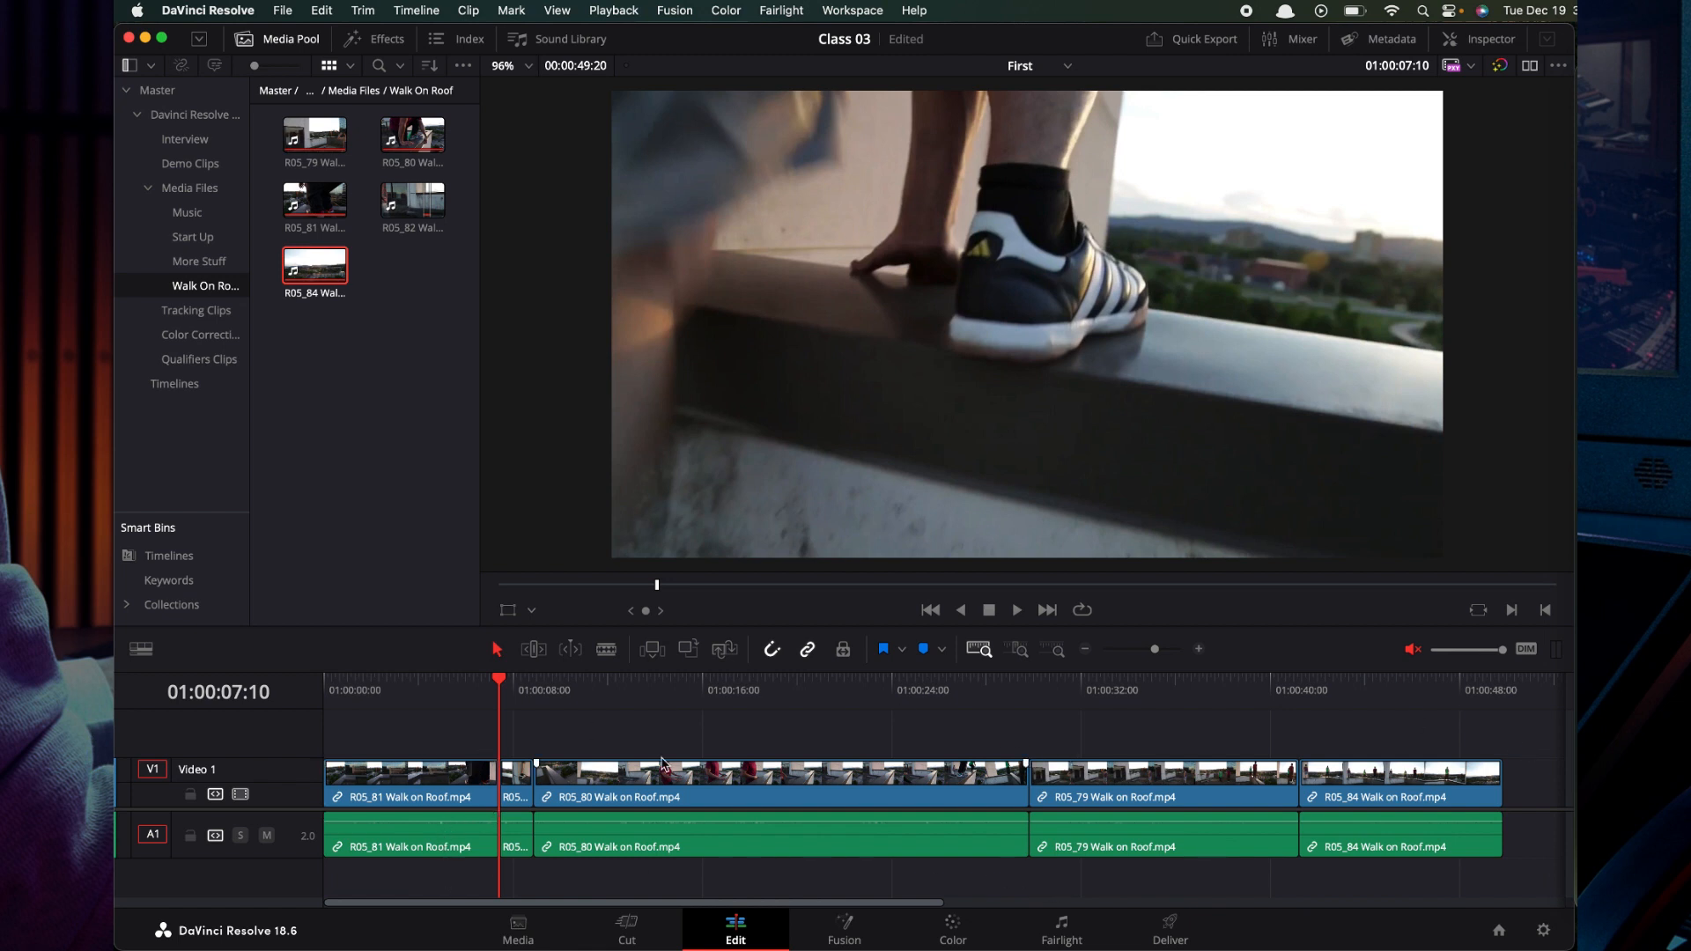
pyautogui.moveTo(410, 206); pyautogui.dragTo(1460, 743)
pyautogui.moveTo(1146, 628); pyautogui.dragTo(251, 290)
pyautogui.click(325, 145)
pyautogui.moveTo(324, 145); pyautogui.dragTo(1511, 777)
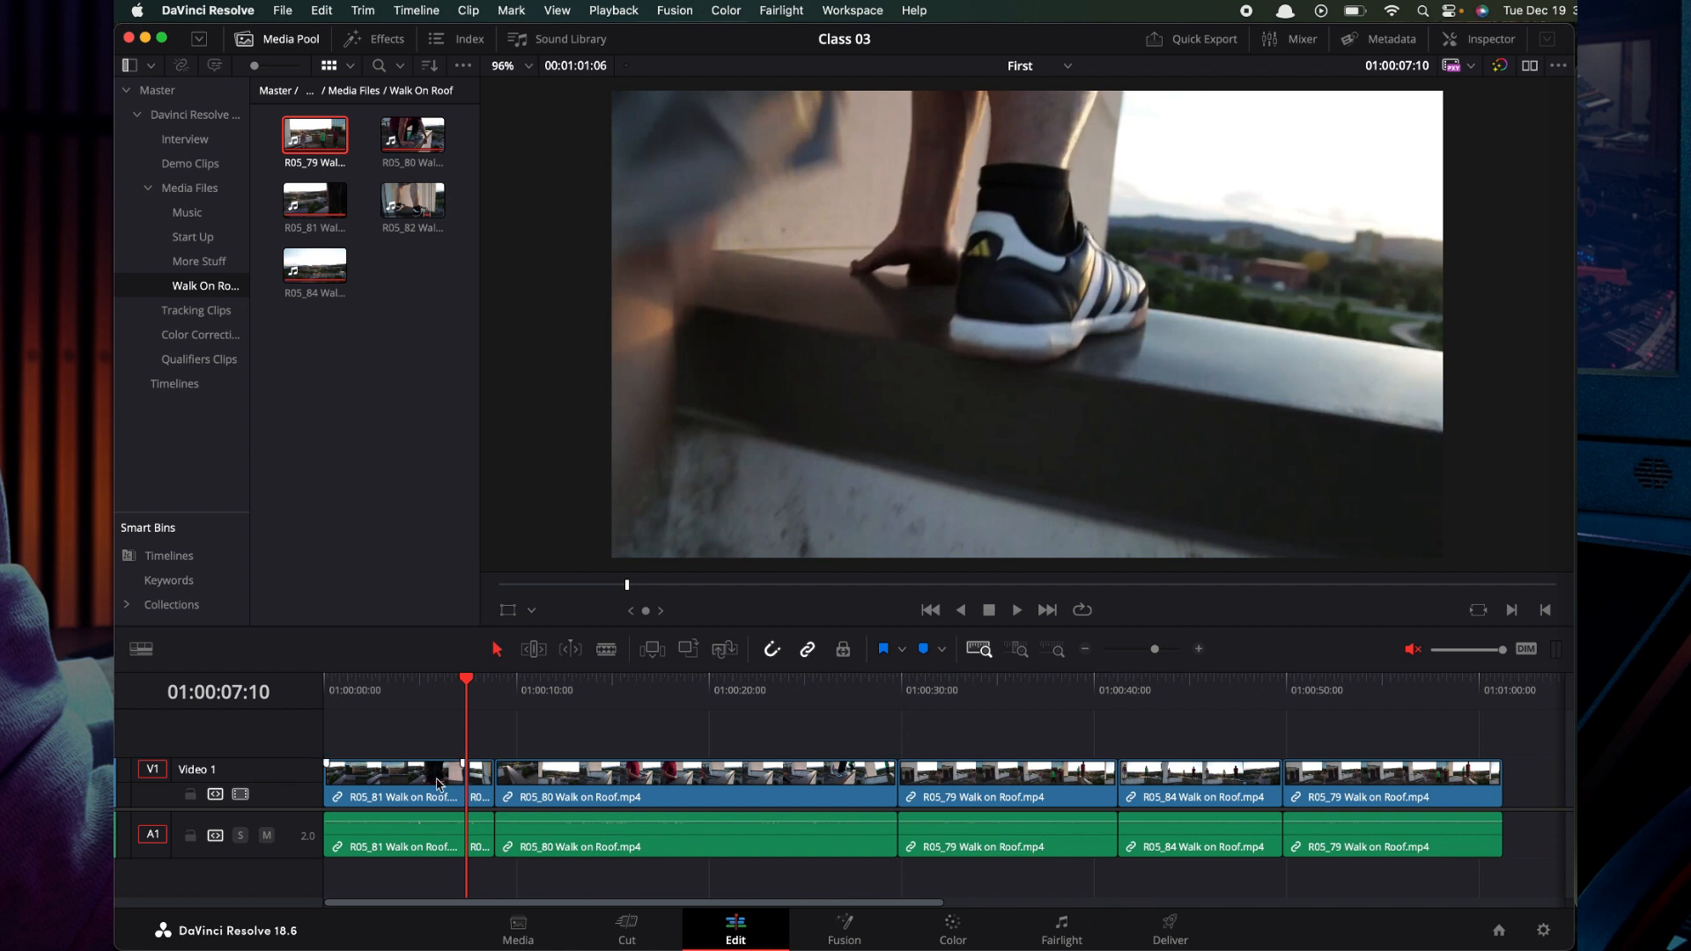
# Switch the timeline to Detail Zoom and inspect the clips around the playhead
pyautogui.click(1021, 651)
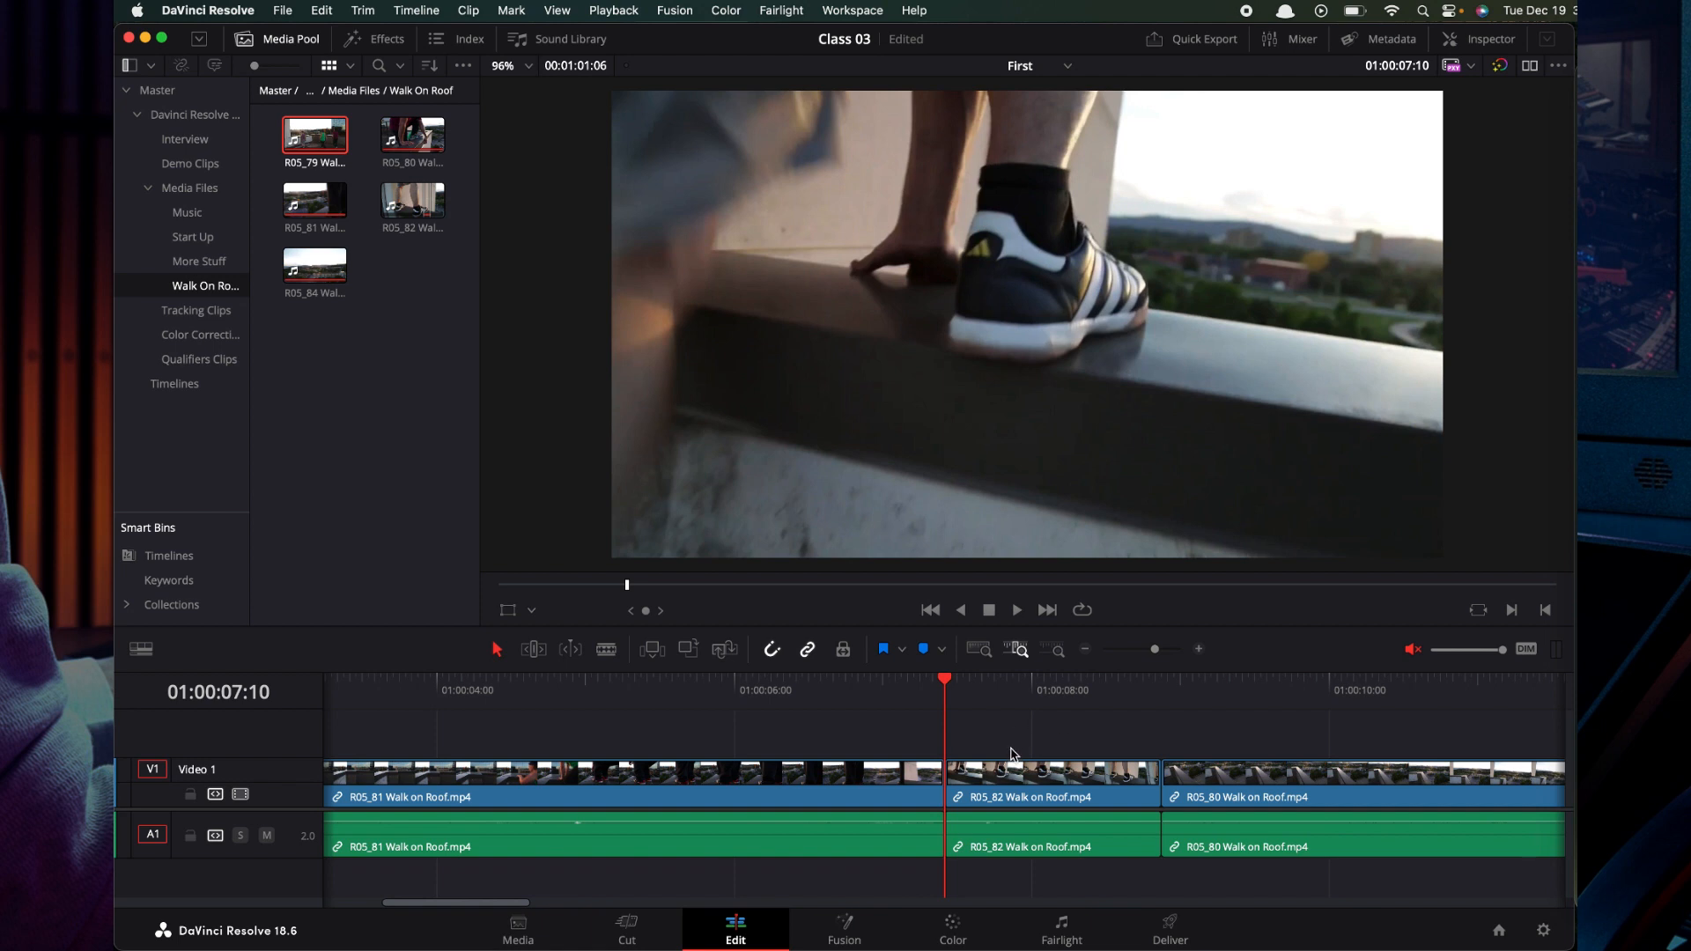
pyautogui.hscroll(-5, 951, 731)
pyautogui.hscroll(6, 951, 730)
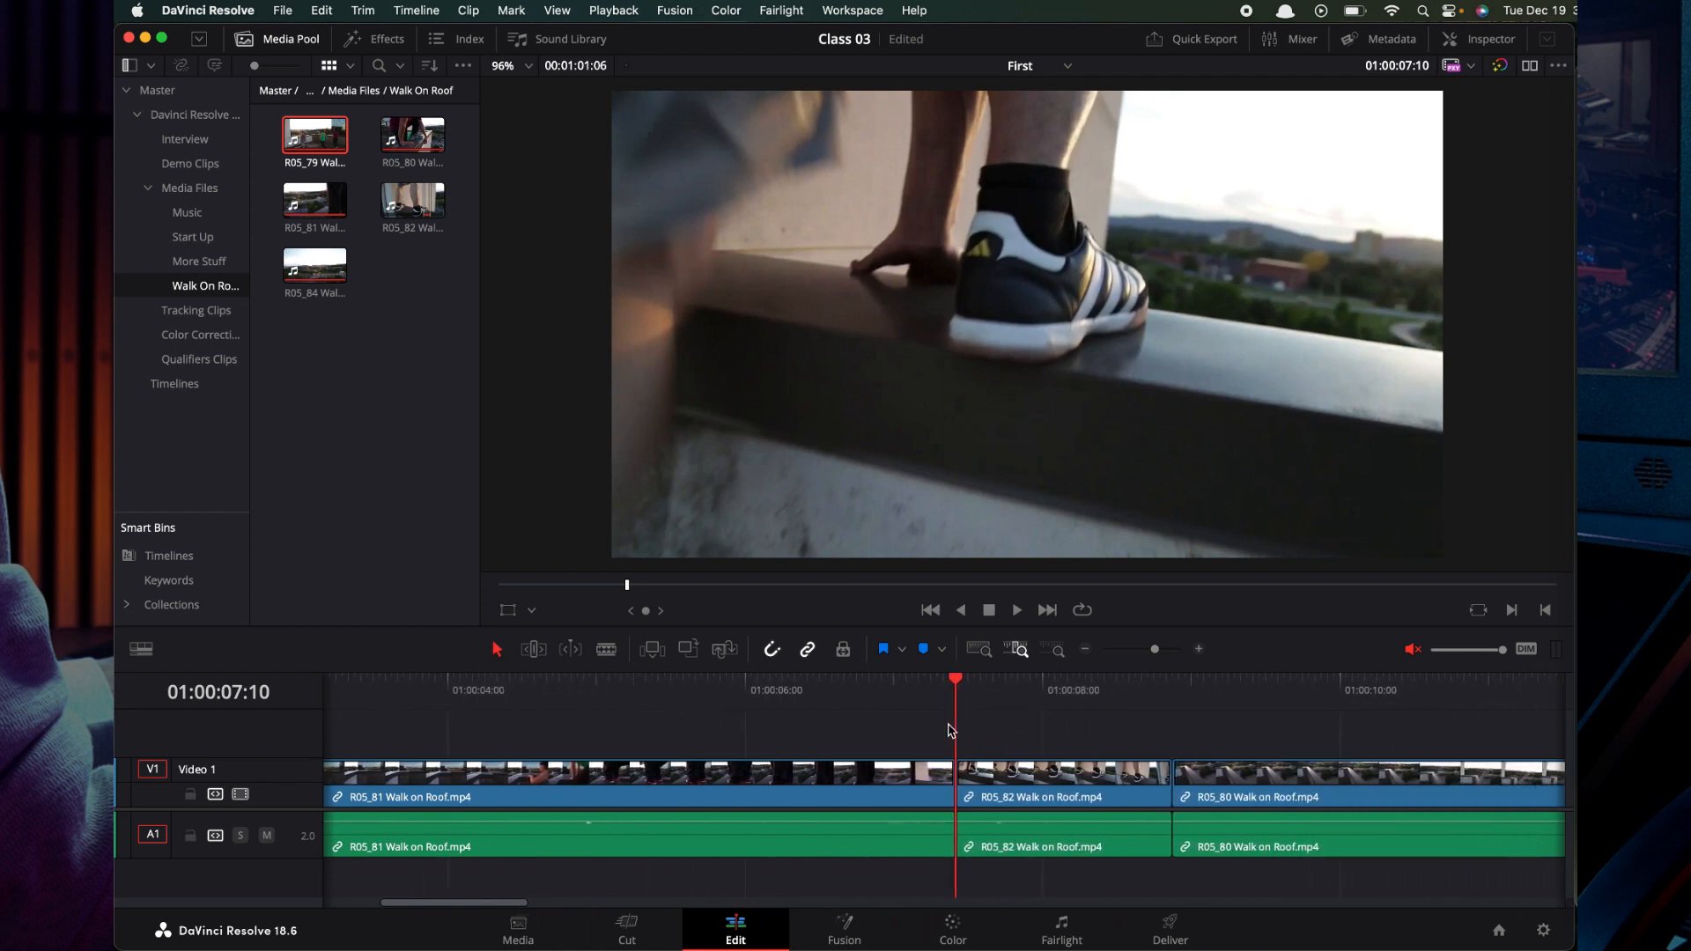
pyautogui.hscroll(1, 951, 731)
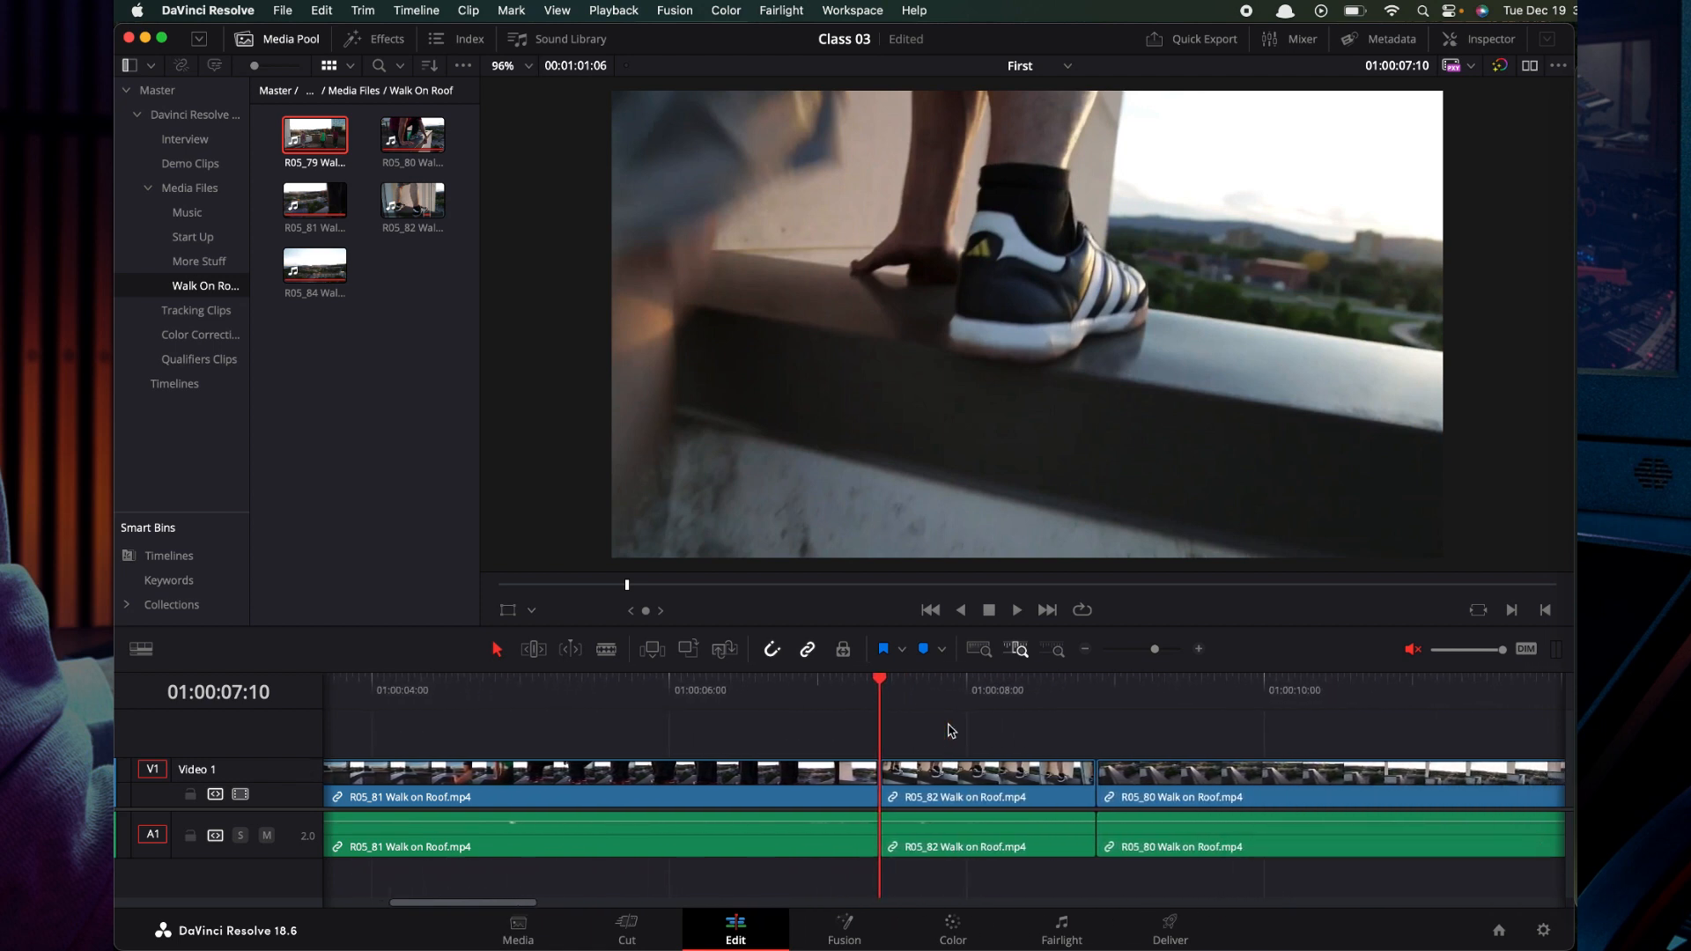
# Switch the timeline to Custom Zoom and adjust the zoom level so all six clips fit in view
pyautogui.click(1058, 652)
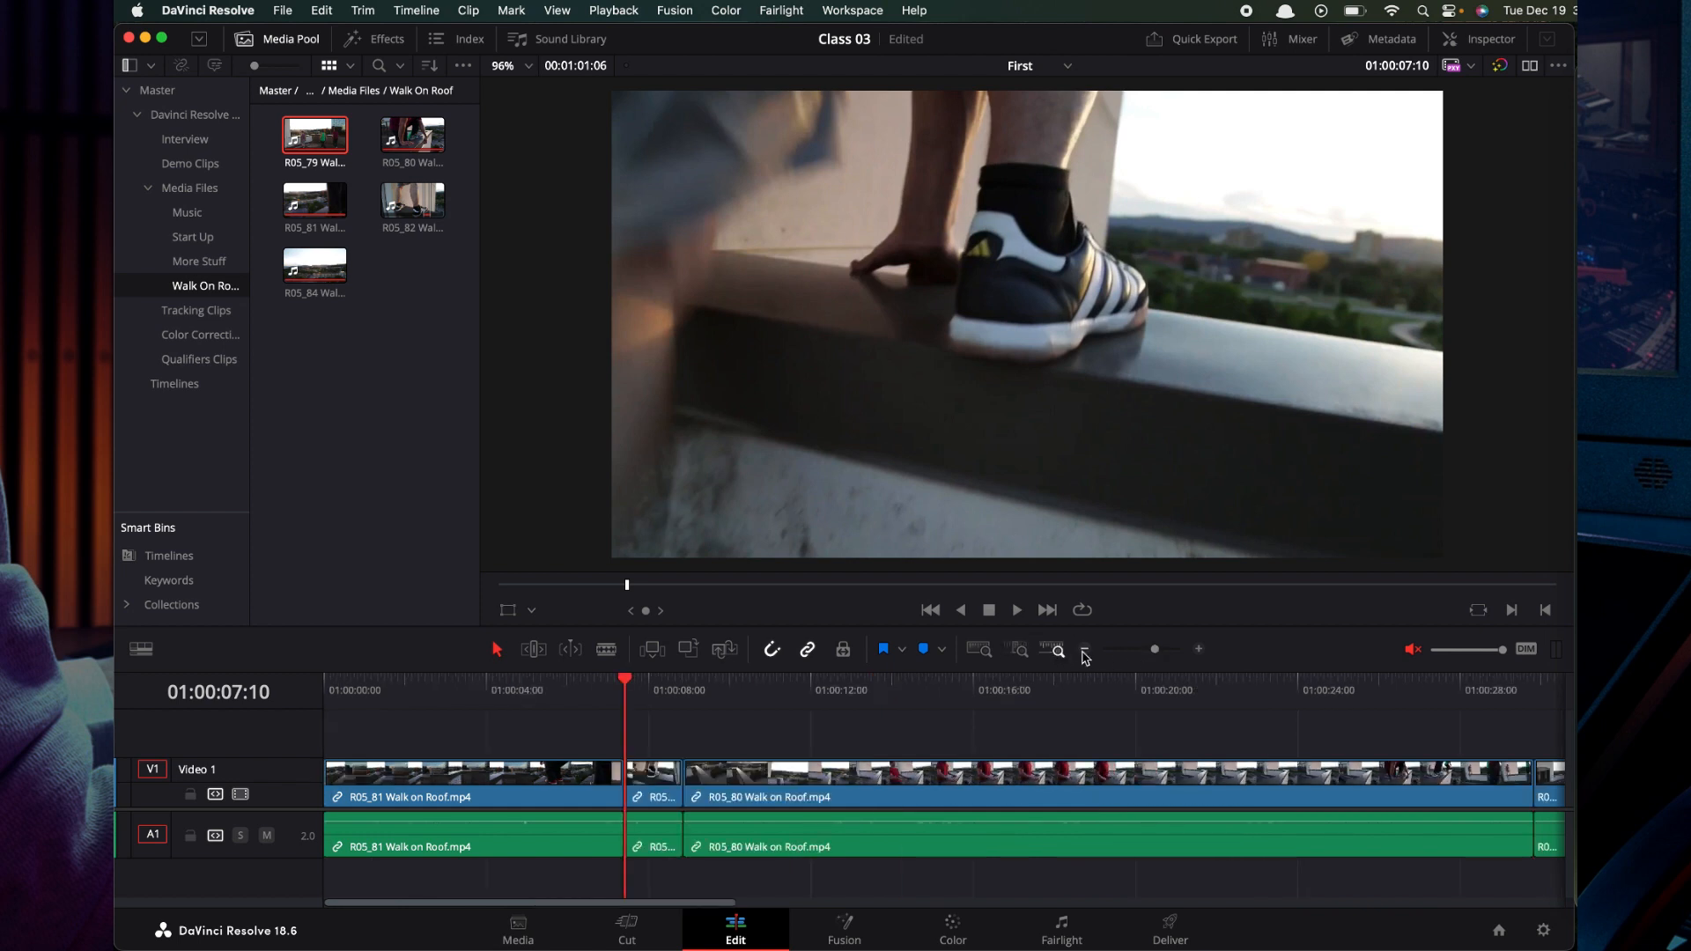
pyautogui.moveTo(1155, 652); pyautogui.dragTo(1149, 656)
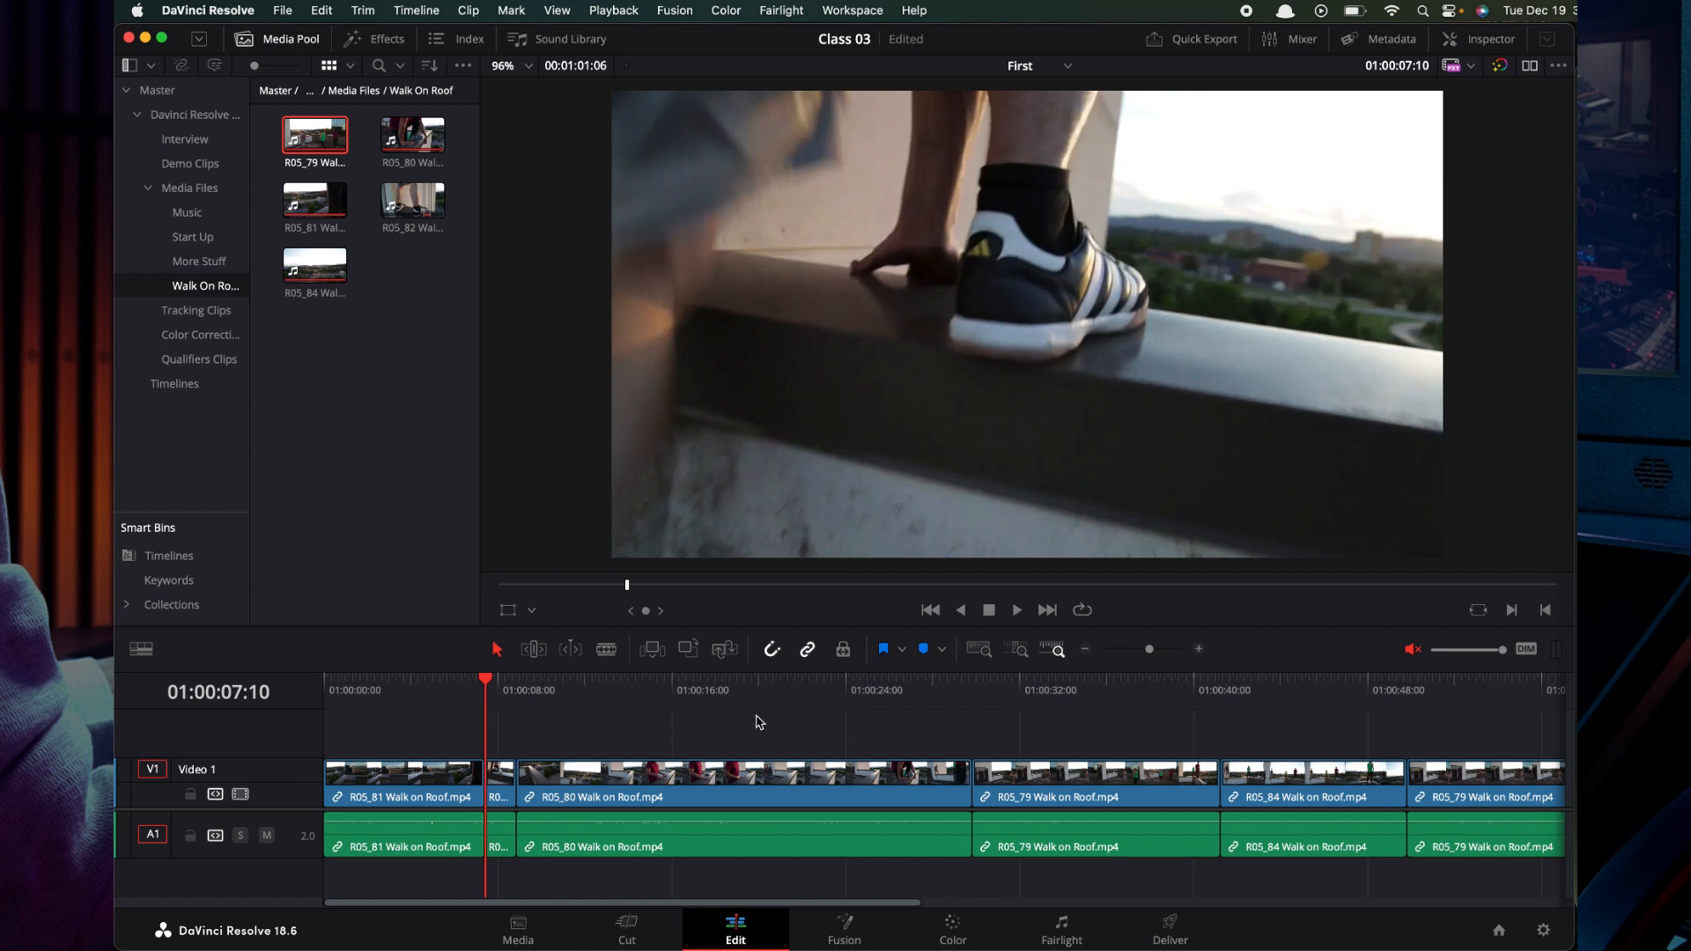
pyautogui.scroll(-5, 760, 722)
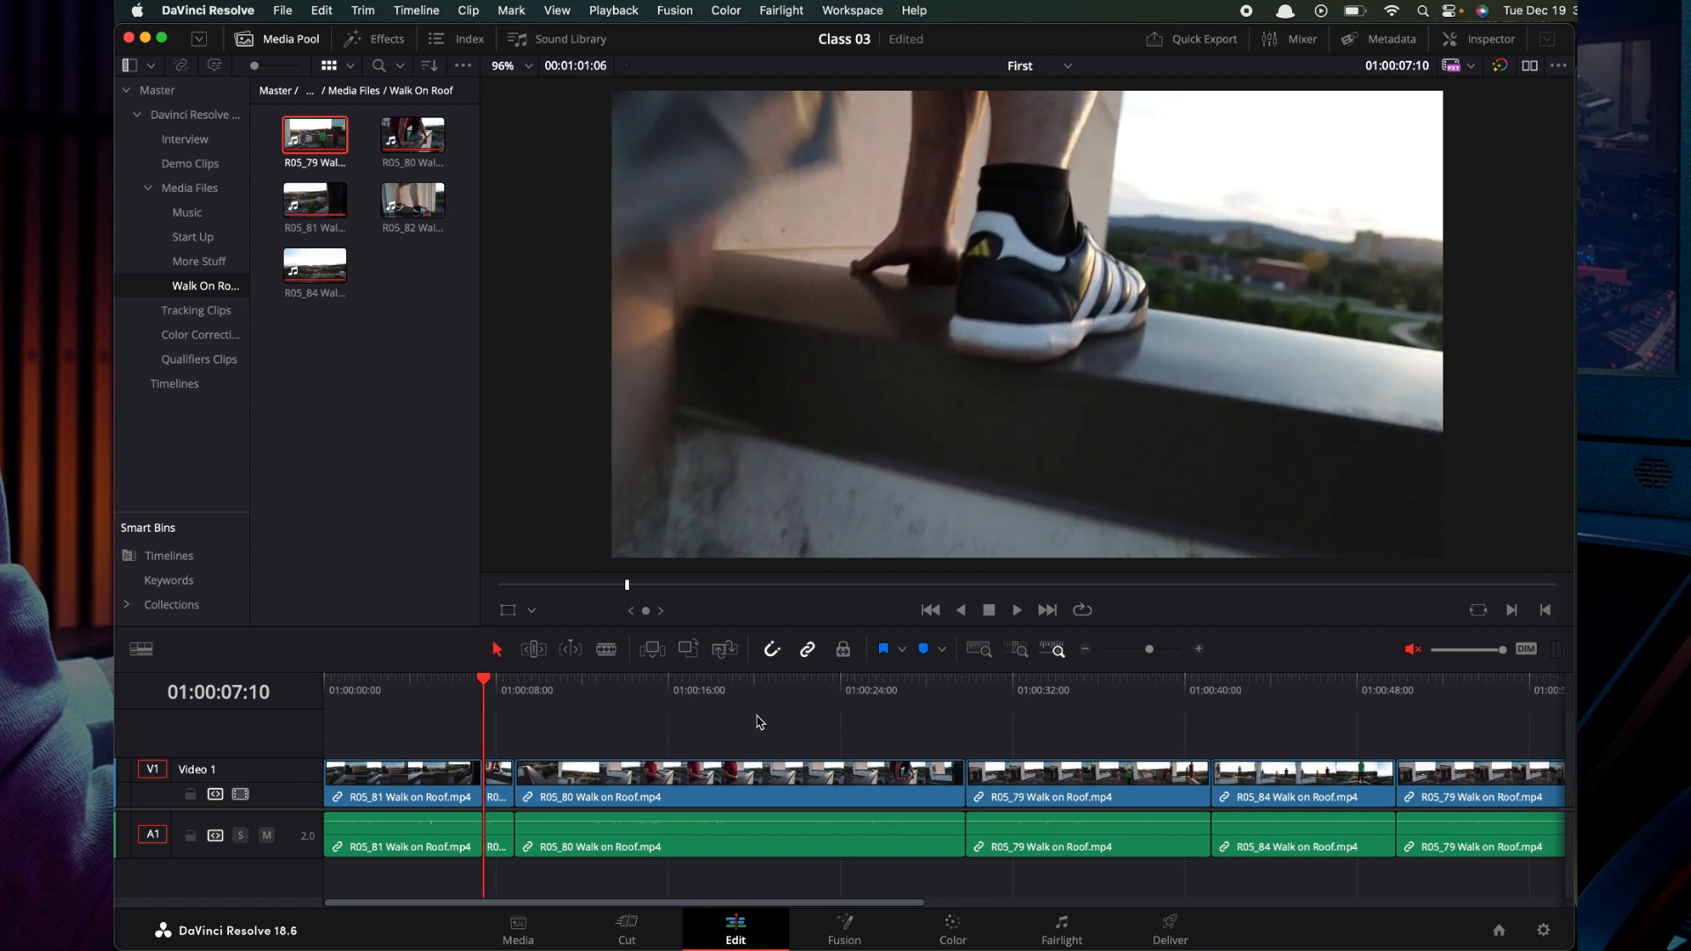
pyautogui.scroll(5, 760, 723)
pyautogui.scroll(3, 759, 722)
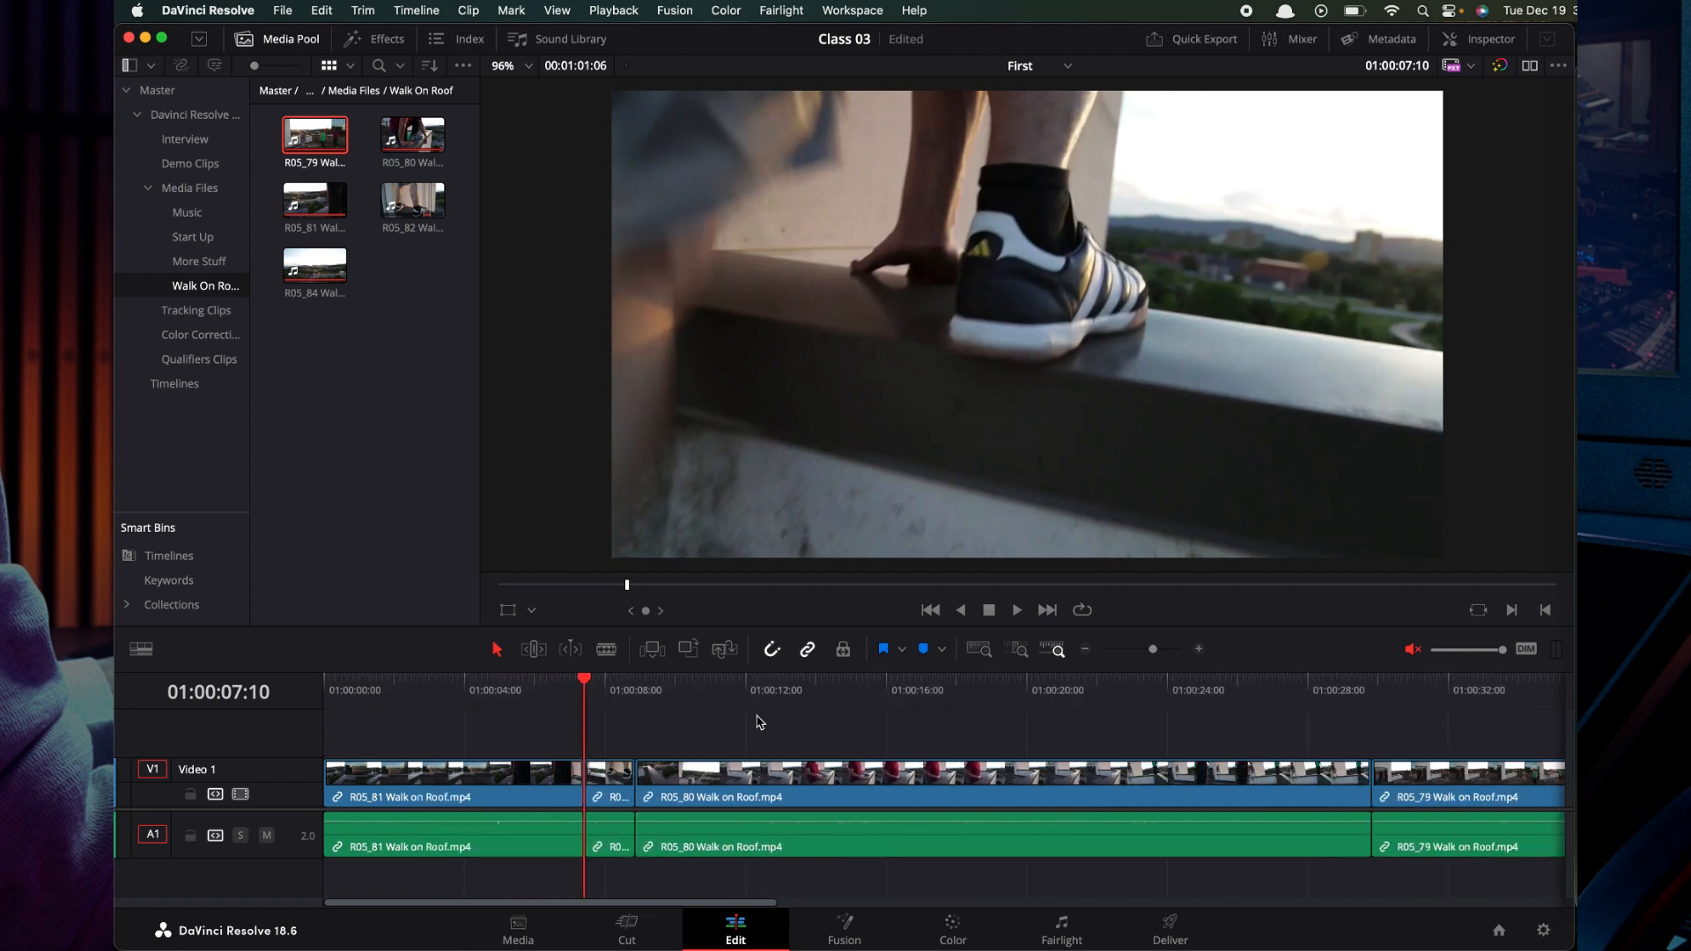
pyautogui.scroll(-5, 760, 722)
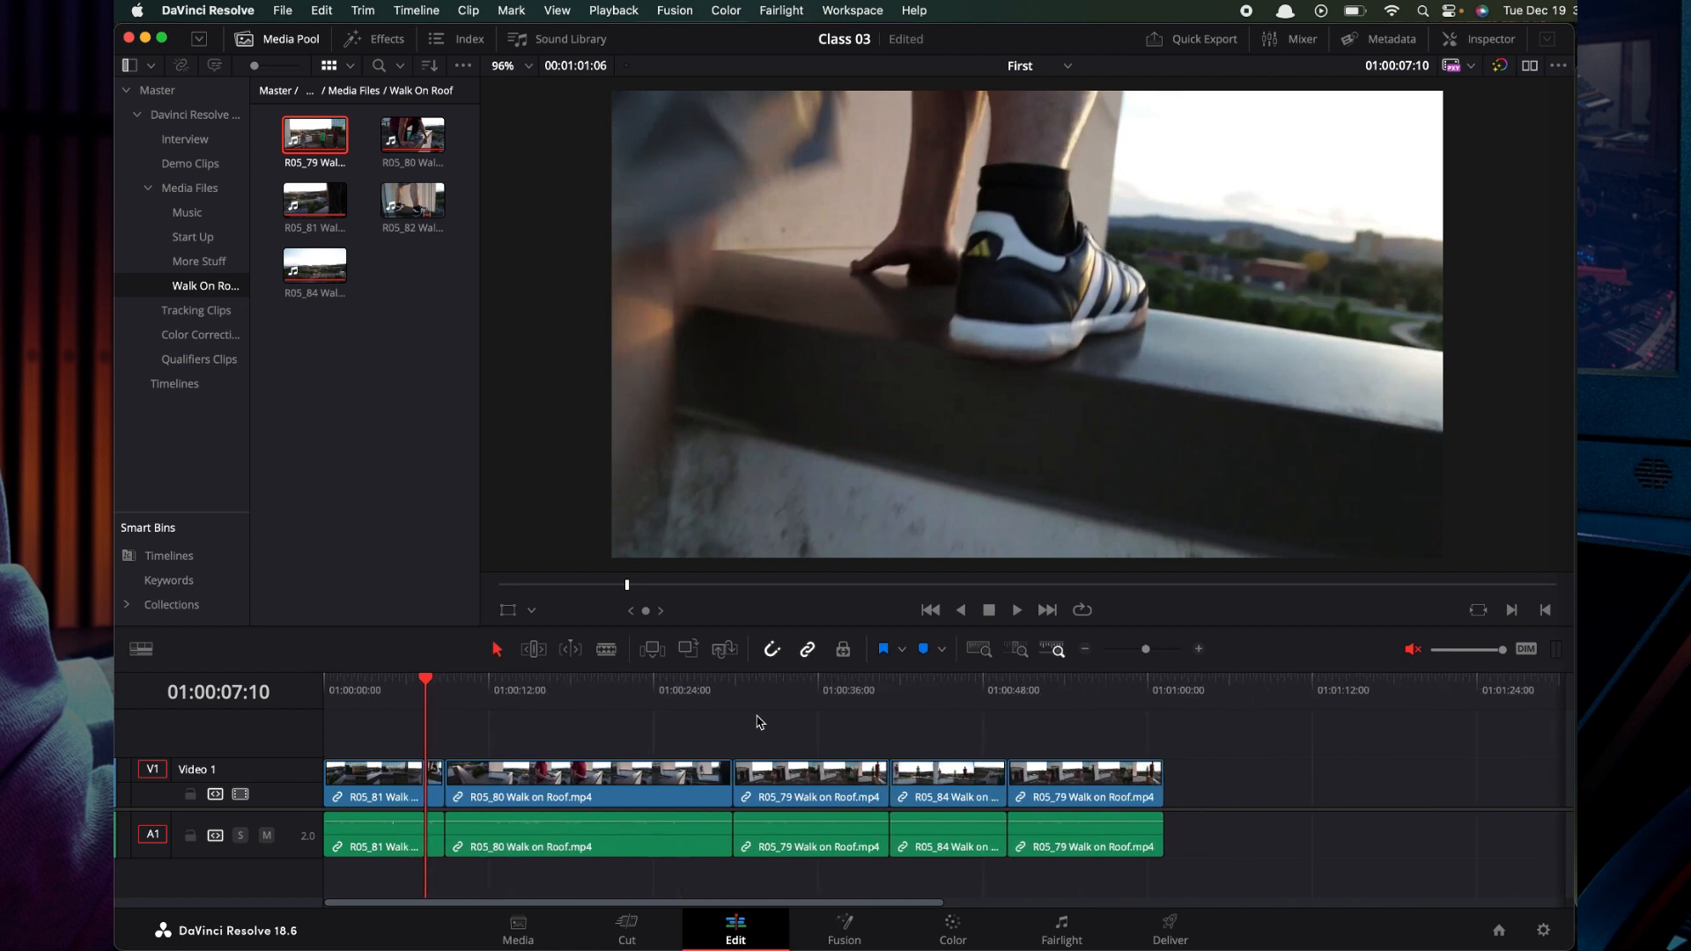
pyautogui.scroll(4, 760, 722)
pyautogui.scroll(-4, 760, 723)
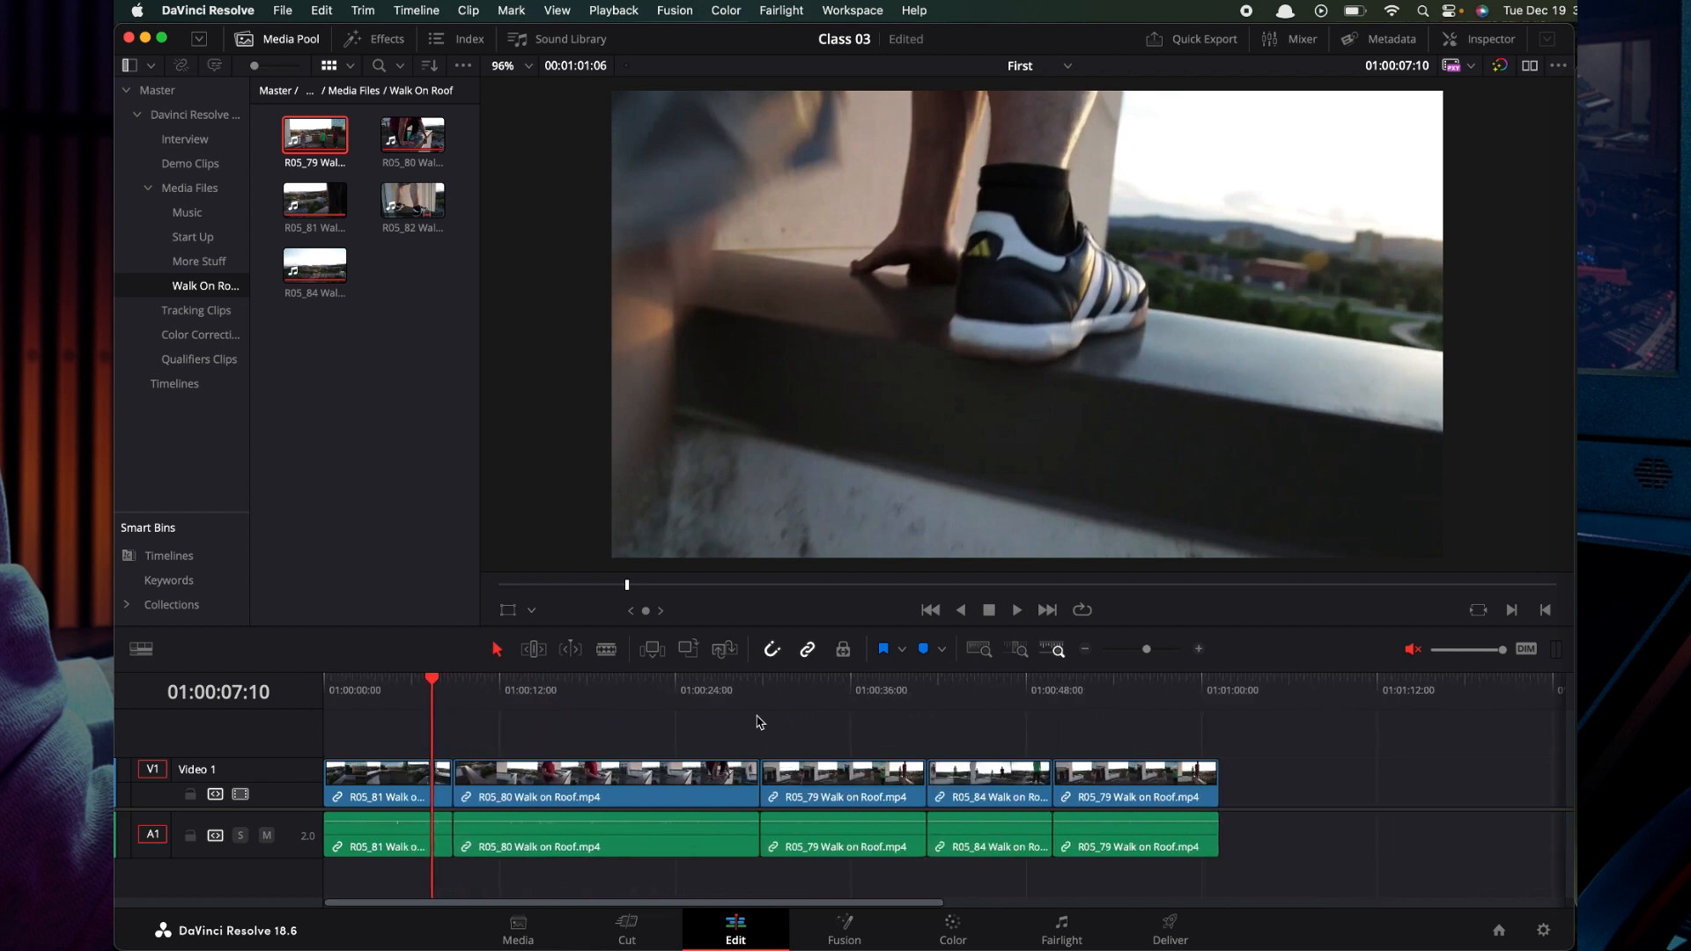
pyautogui.scroll(1, 760, 722)
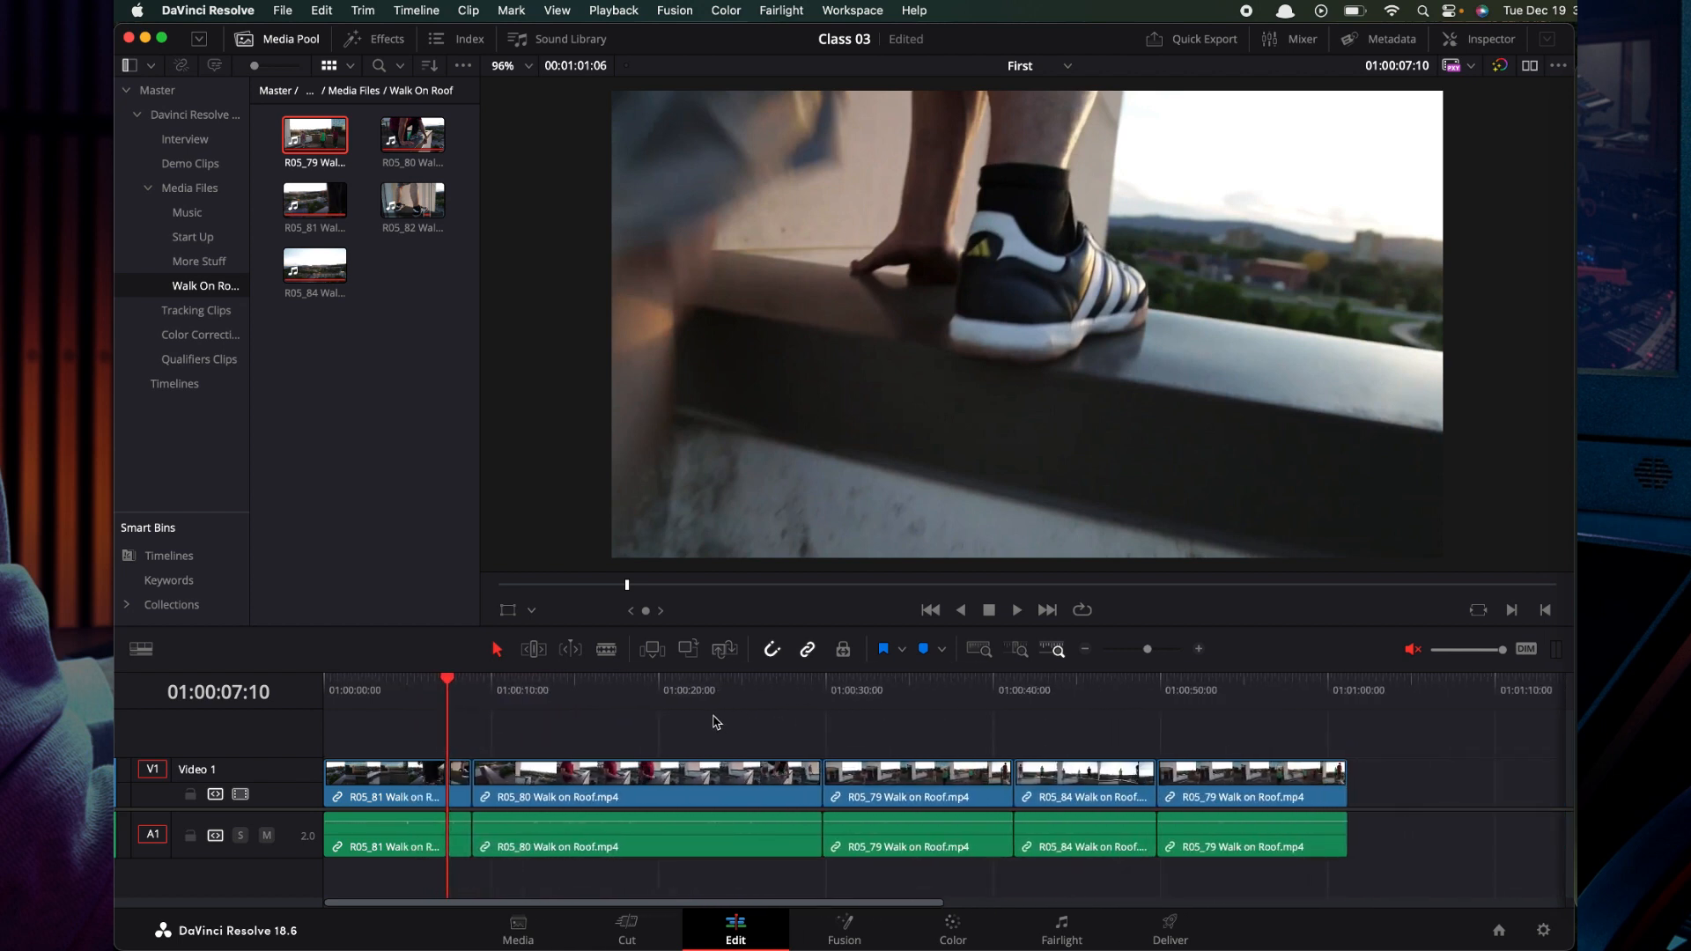
# Look through the timeline from the first clip to the empty area past the last clip and back
pyautogui.hscroll(10, 648, 720)
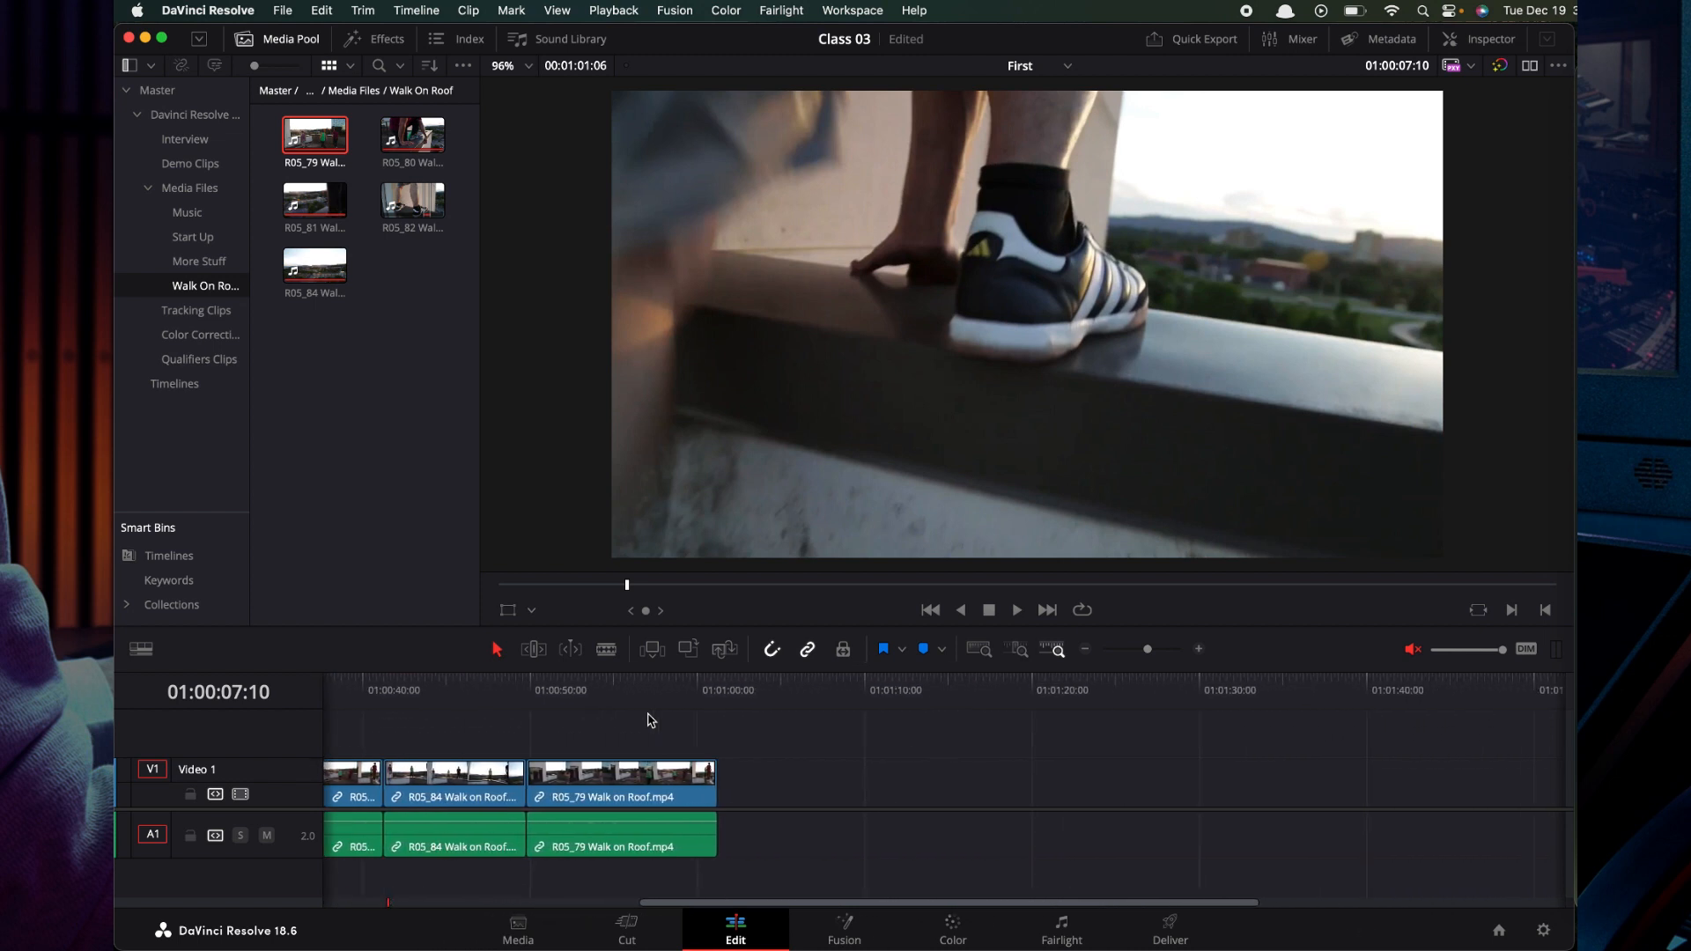
pyautogui.hscroll(-10, 648, 721)
pyautogui.hscroll(10, 648, 721)
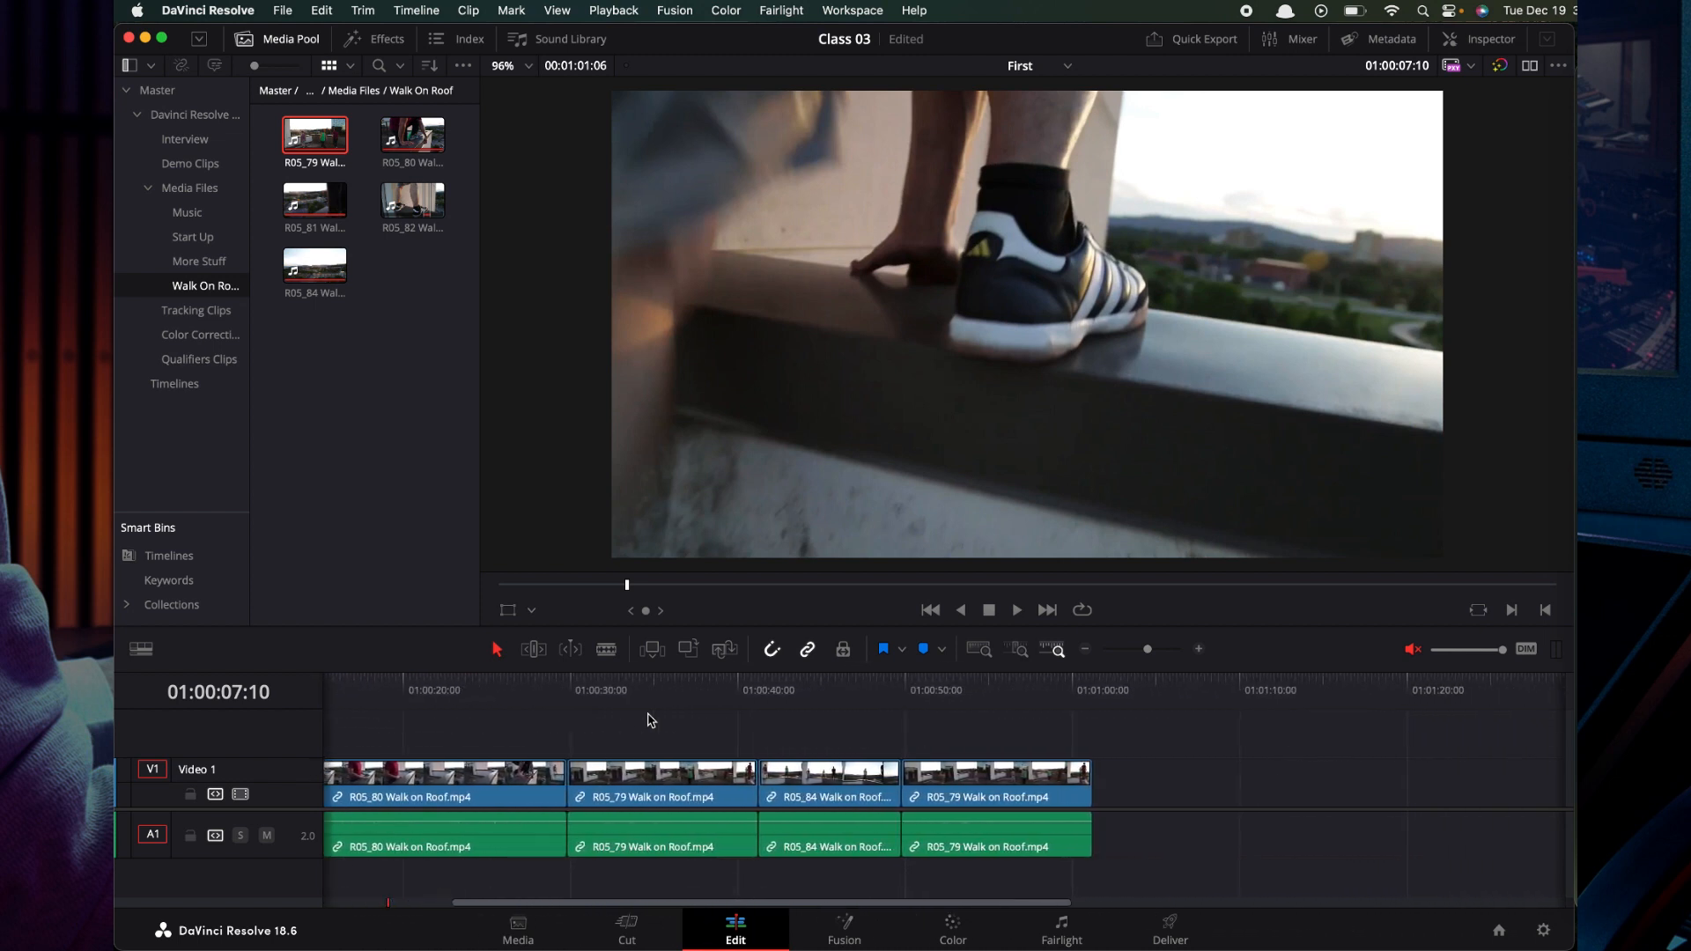
pyautogui.hscroll(5, 648, 721)
pyautogui.hscroll(-15, 648, 720)
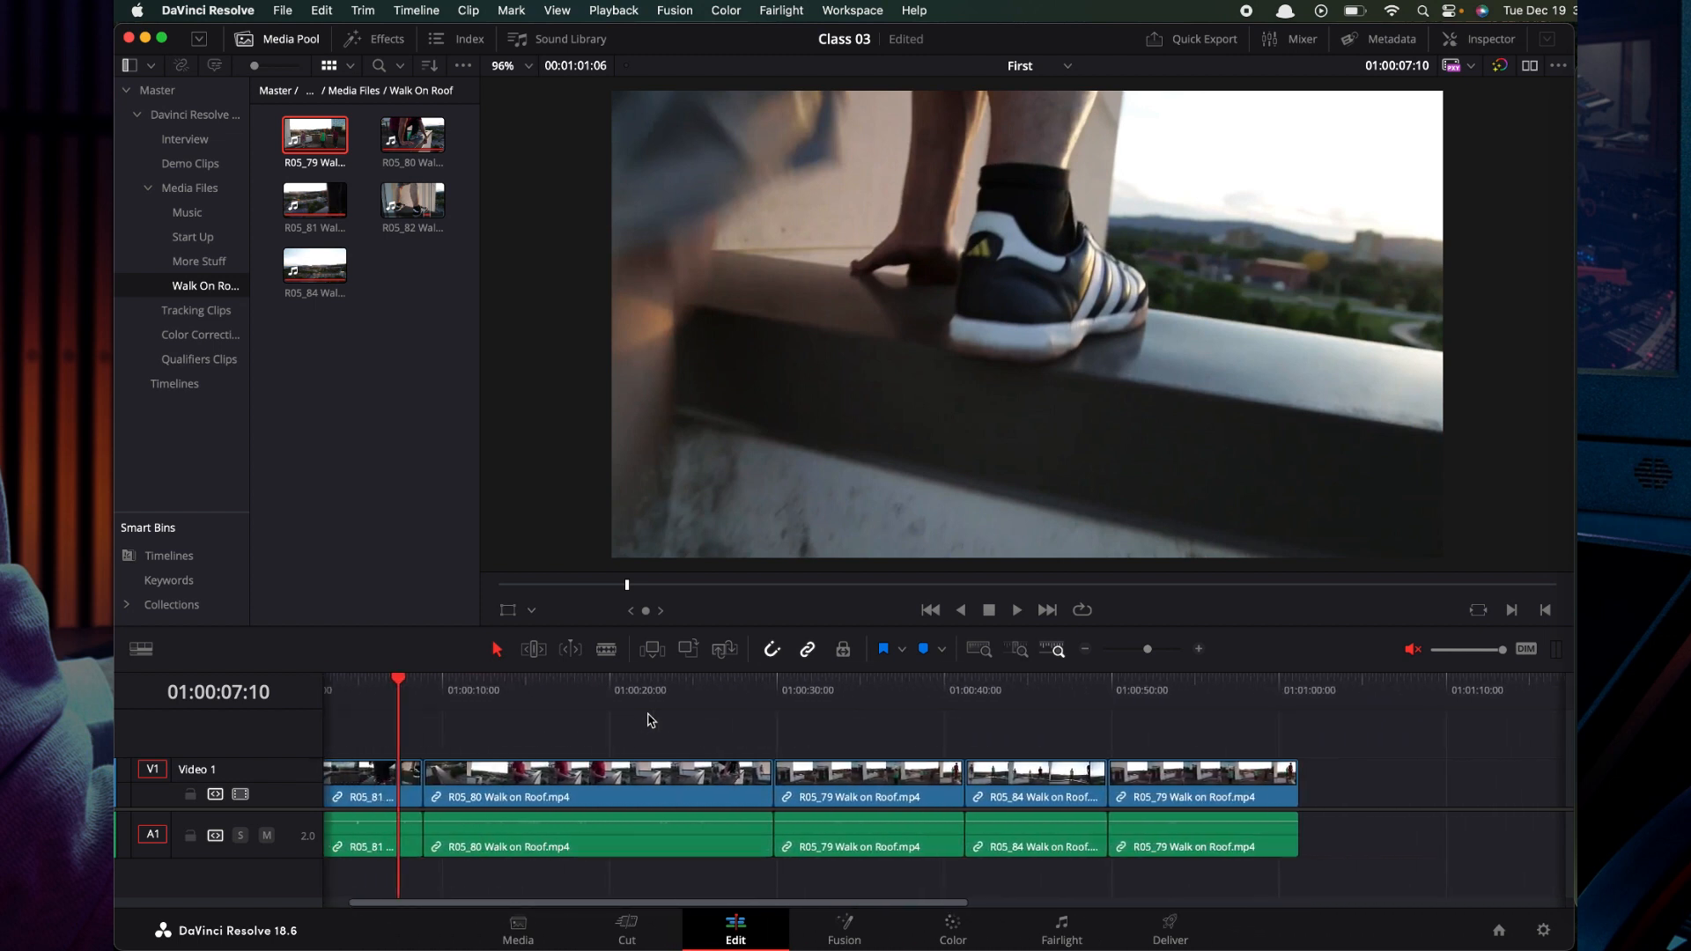
pyautogui.hscroll(5, 648, 720)
pyautogui.hscroll(5, 648, 720)
pyautogui.hscroll(-15, 648, 720)
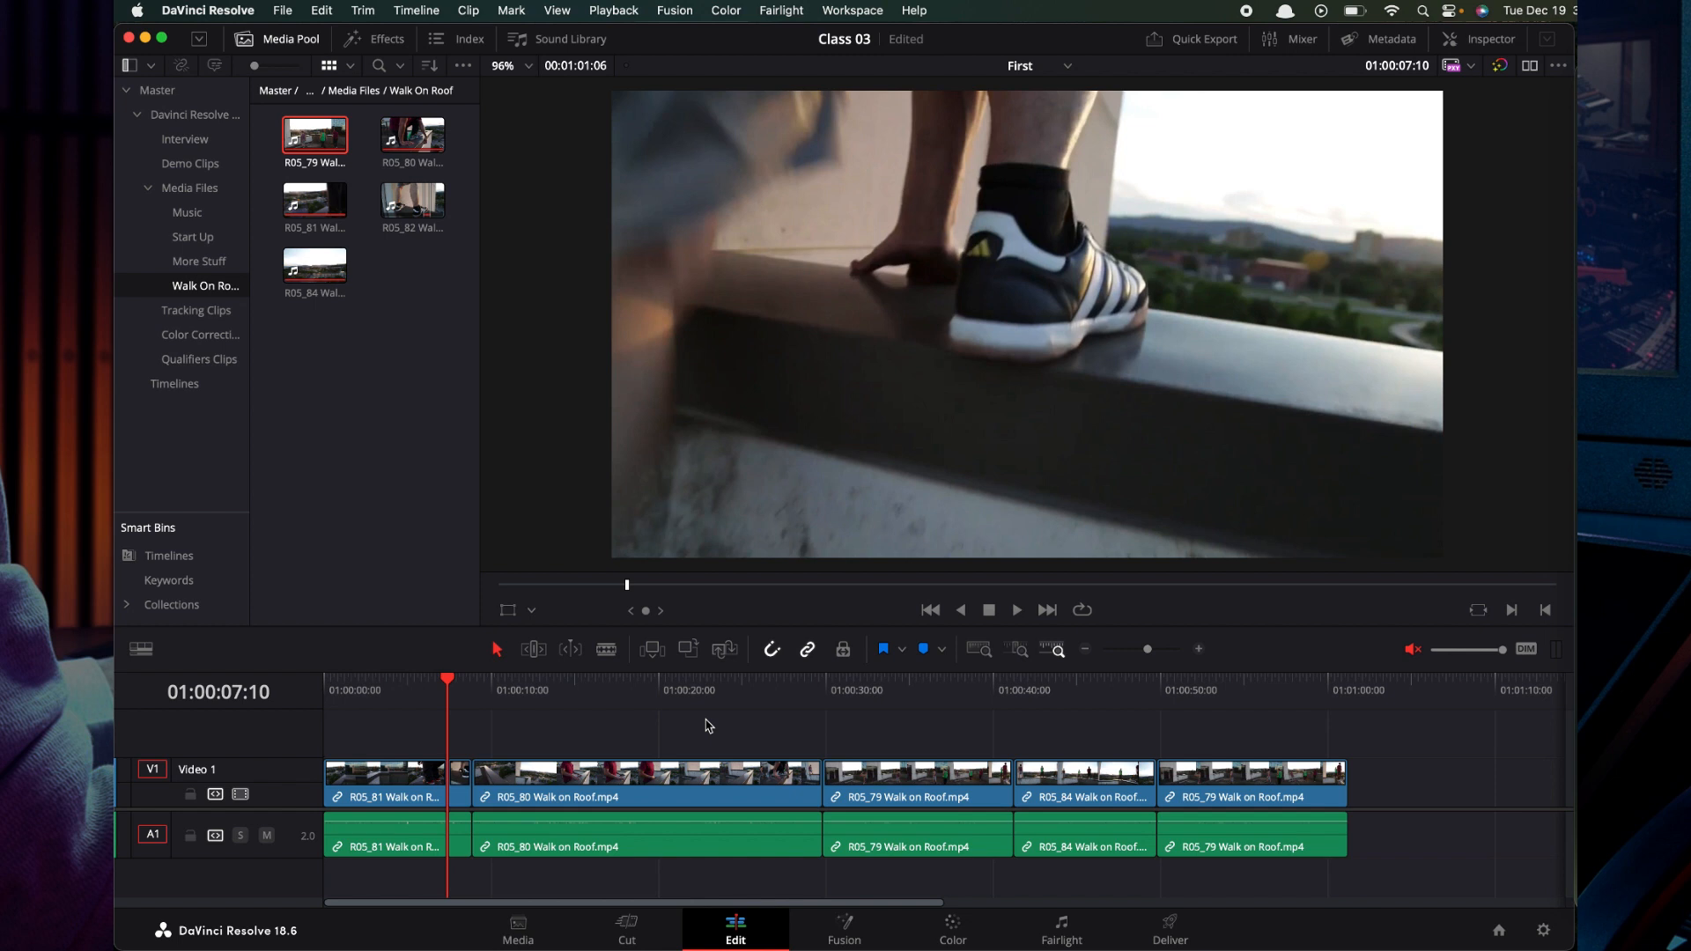
# Adjust the Video 1 track height, leaving it slightly taller than before with low filmstrip thumbnails
pyautogui.scroll(5, 709, 726)
pyautogui.scroll(-3, 708, 726)
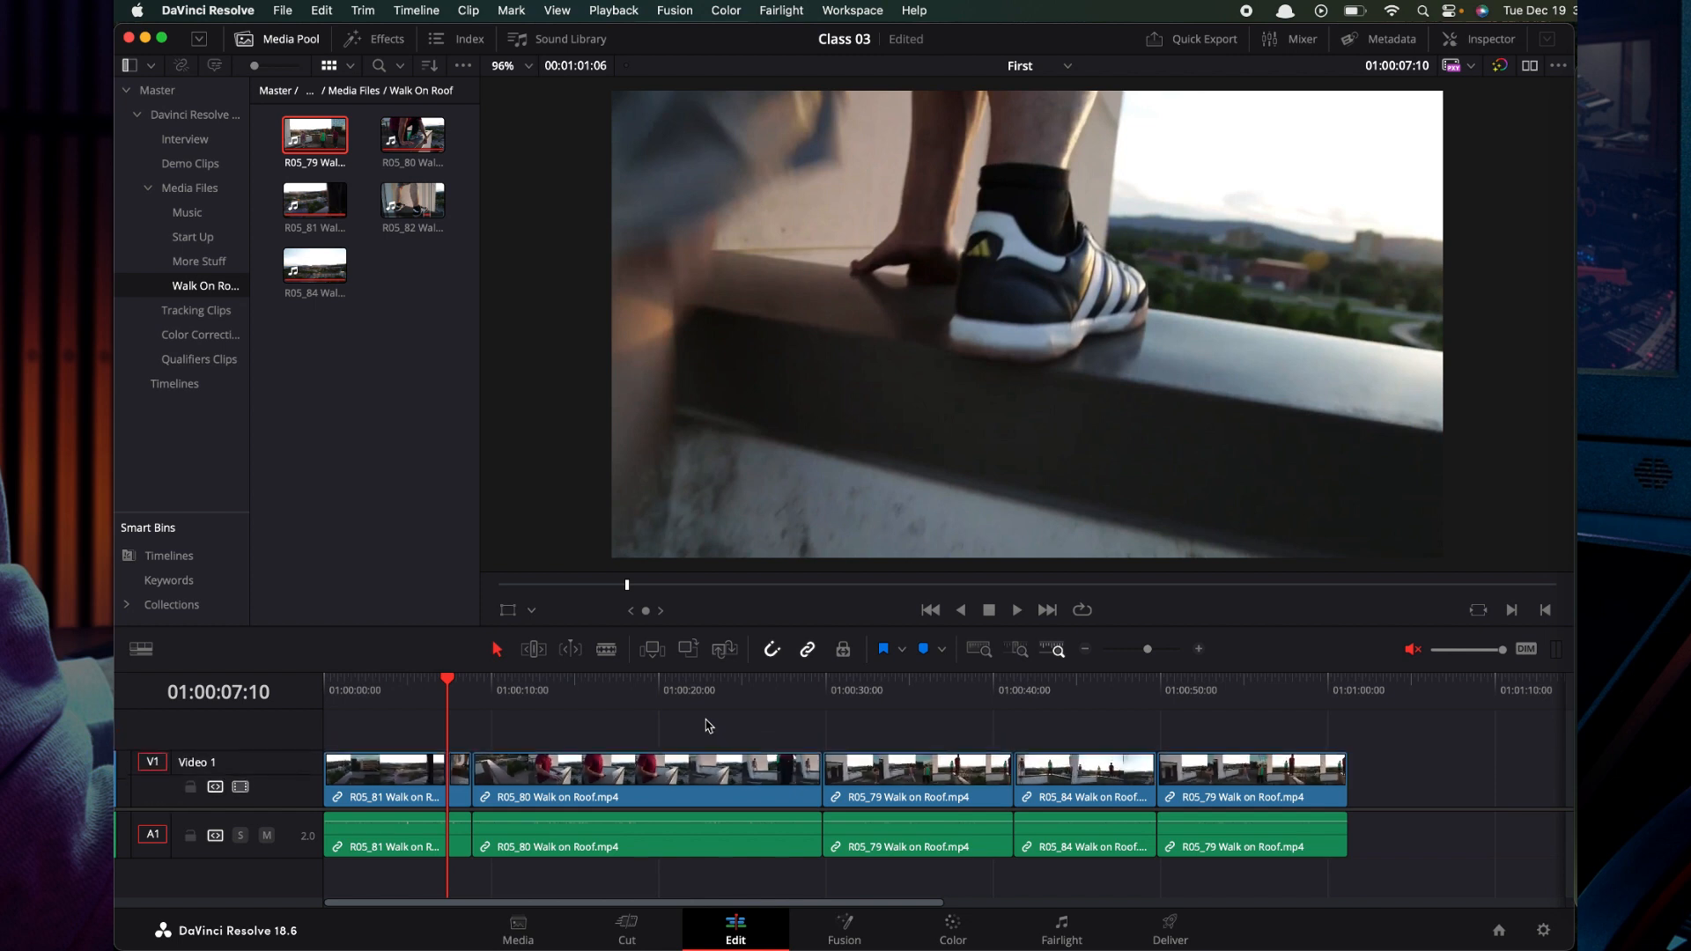
pyautogui.scroll(-2, 709, 726)
pyautogui.scroll(4, 709, 726)
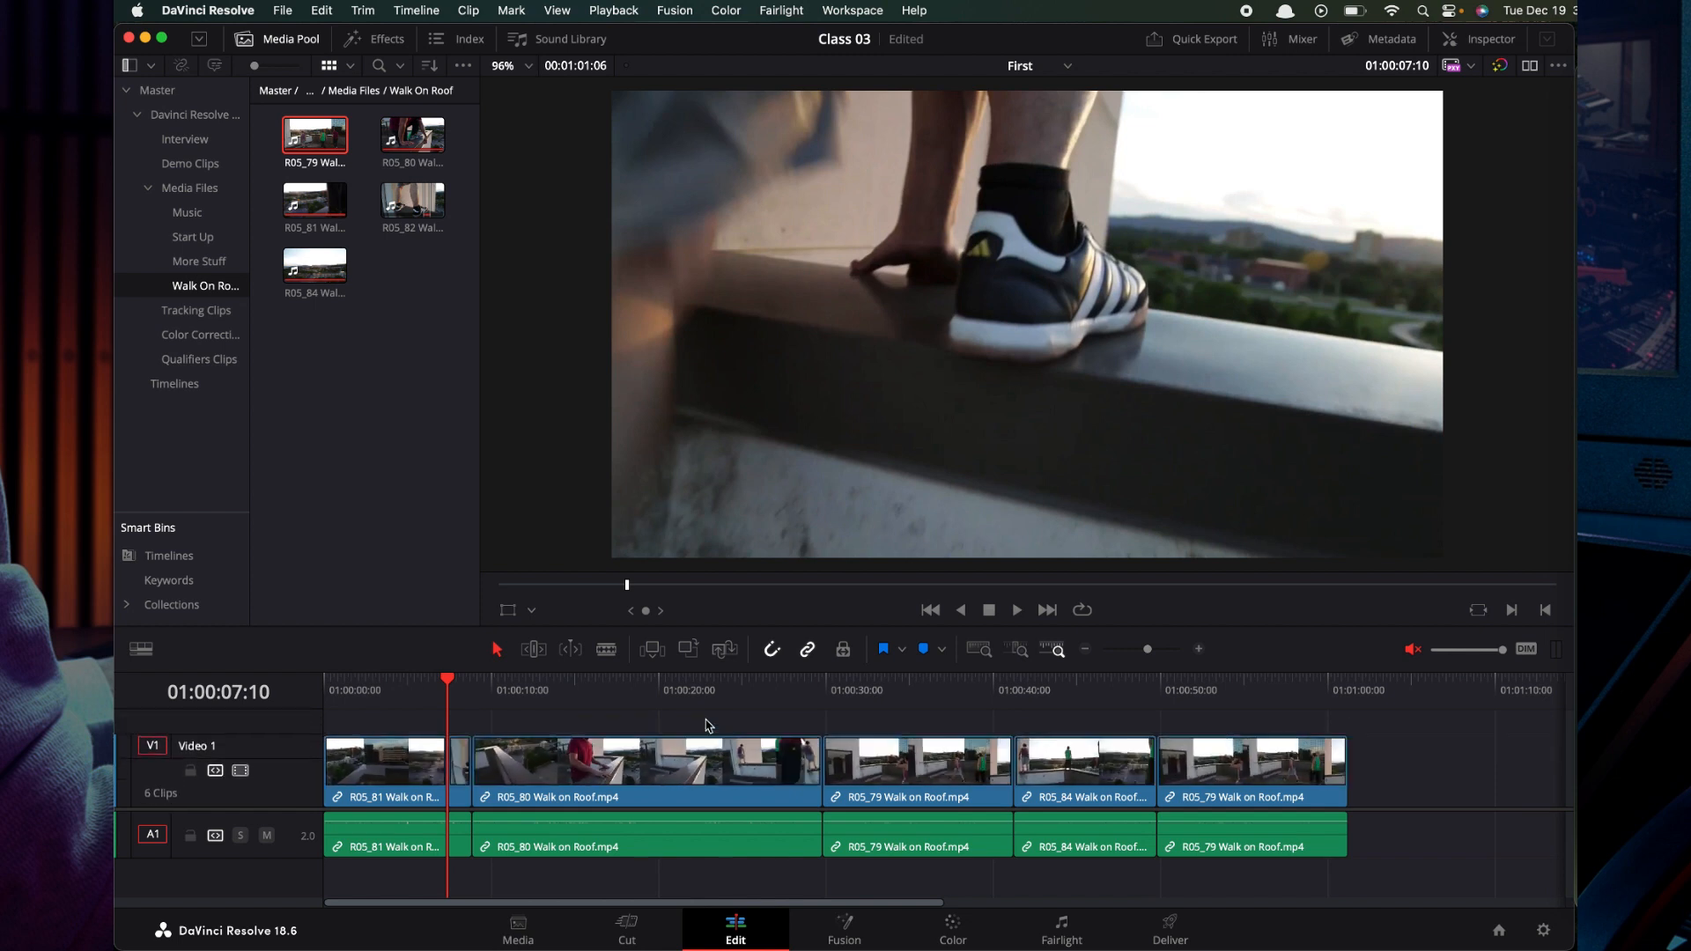
pyautogui.scroll(-2, 709, 727)
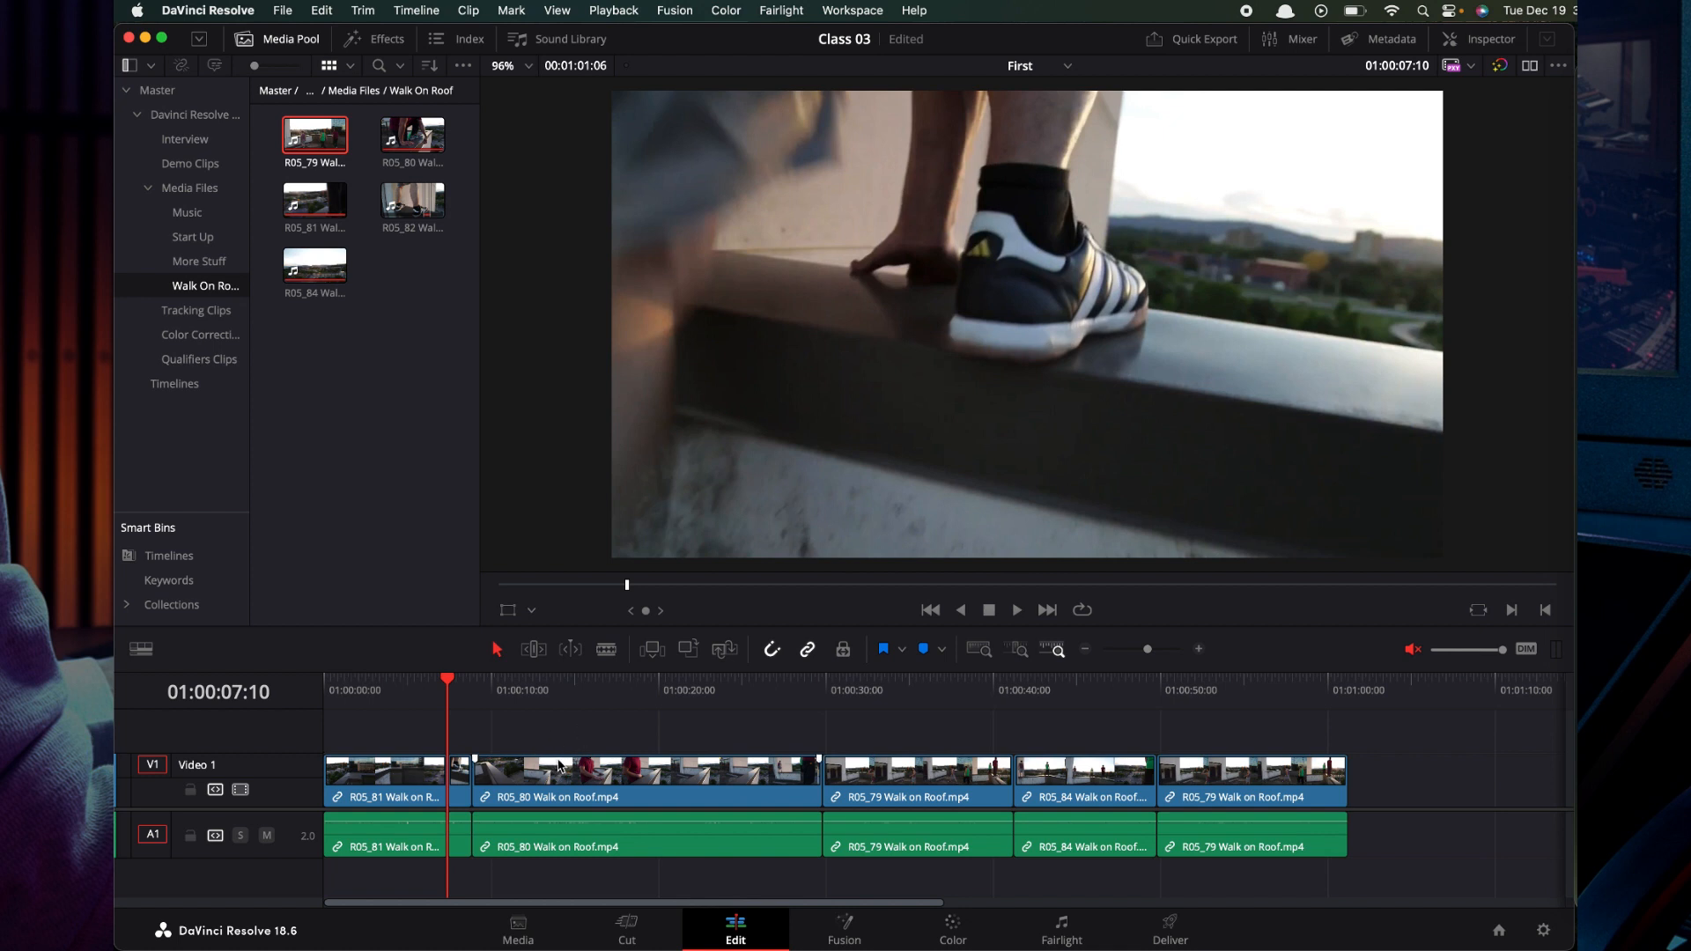
# Make the Video 1 track taller, trying several heights and settling on a moderate one with larger filmstrip thumbnails
pyautogui.scroll(1, 634, 732)
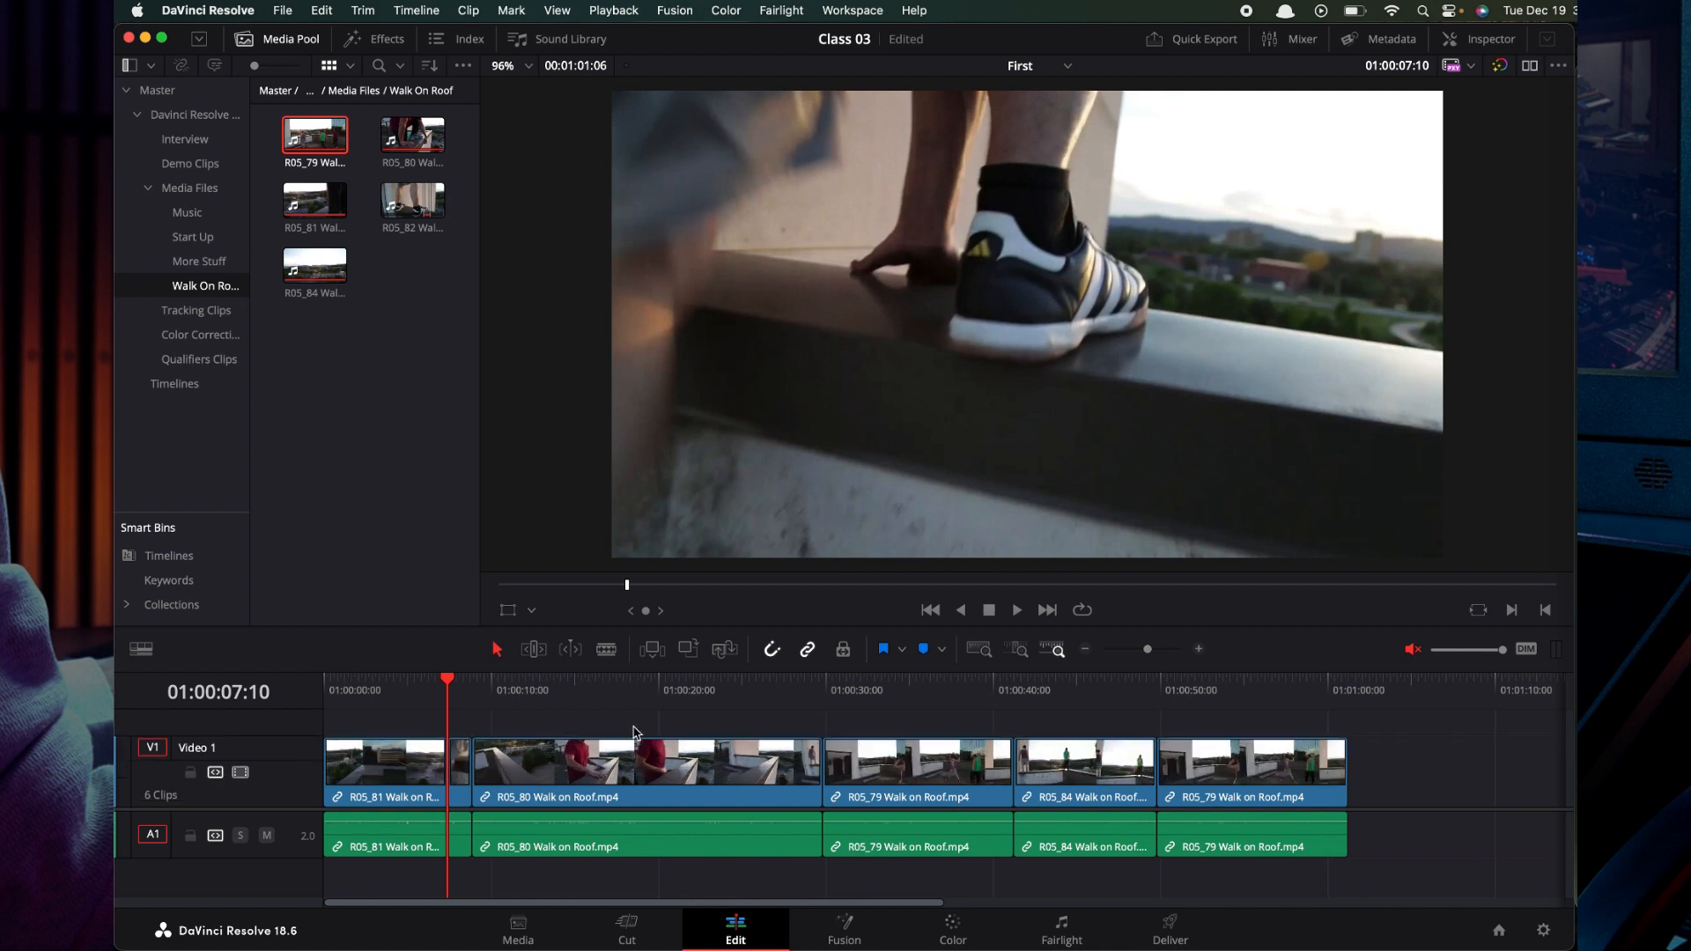
pyautogui.scroll(1, 634, 732)
pyautogui.scroll(-3, 634, 732)
pyautogui.scroll(1, 634, 732)
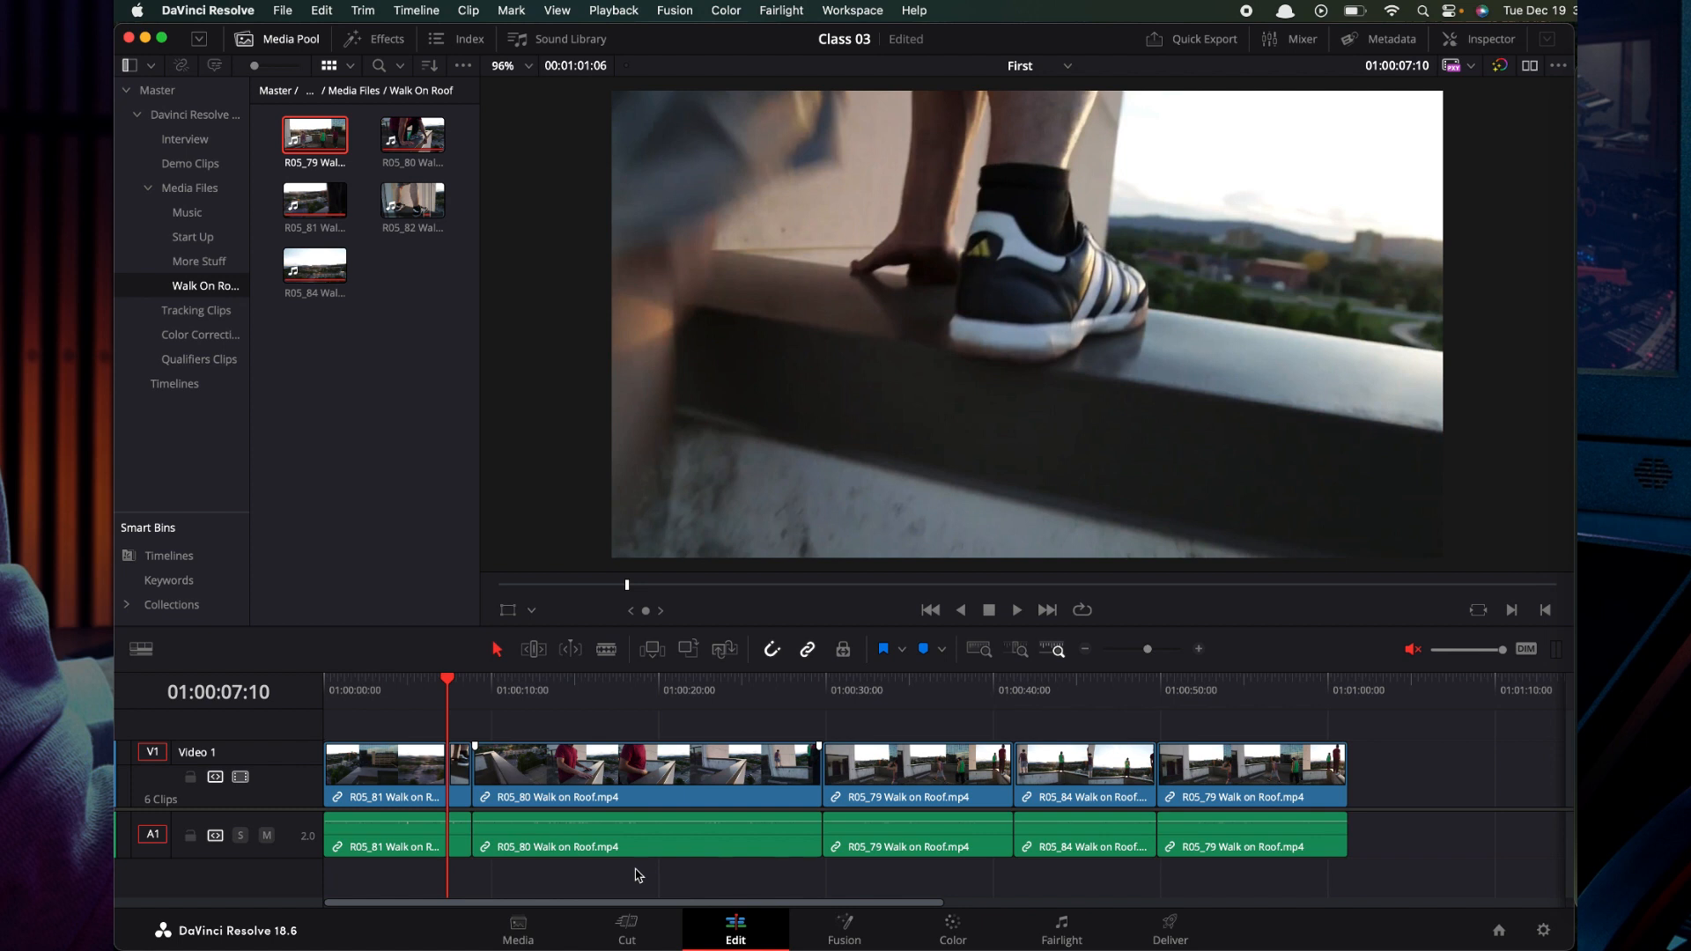
# Try several taller heights for the Audio 1 track and then shrink it to a thin strip showing only clip names
pyautogui.scroll(2, 639, 874)
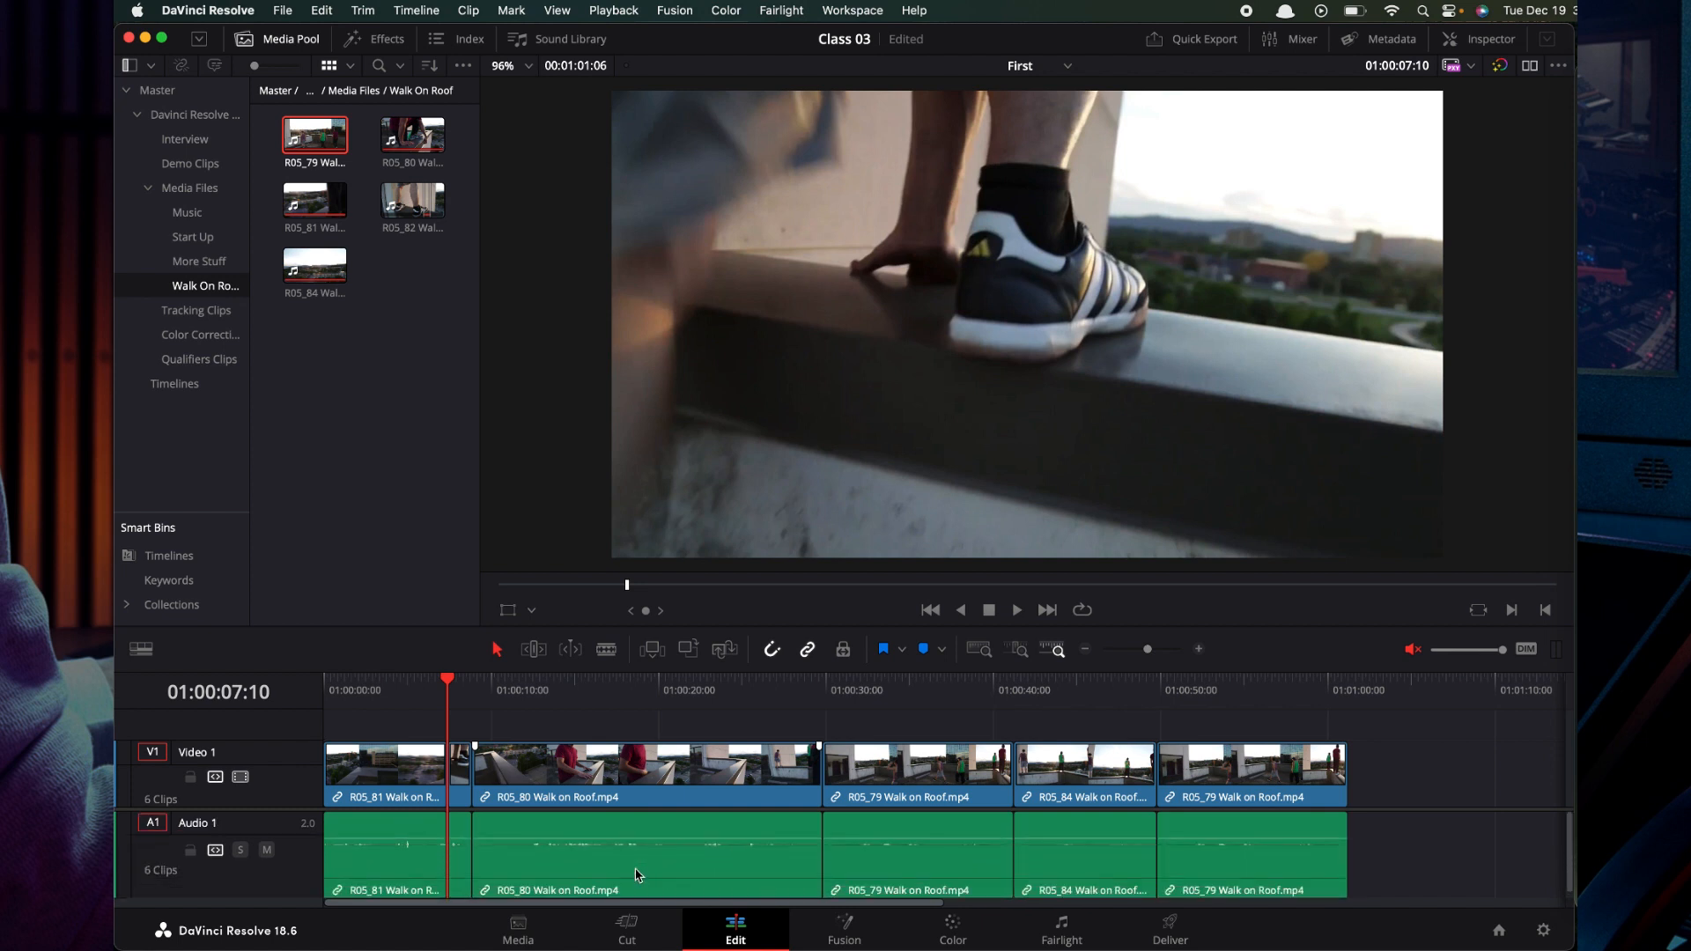
pyautogui.scroll(-2, 638, 875)
pyautogui.scroll(2, 639, 874)
pyautogui.scroll(-1, 639, 875)
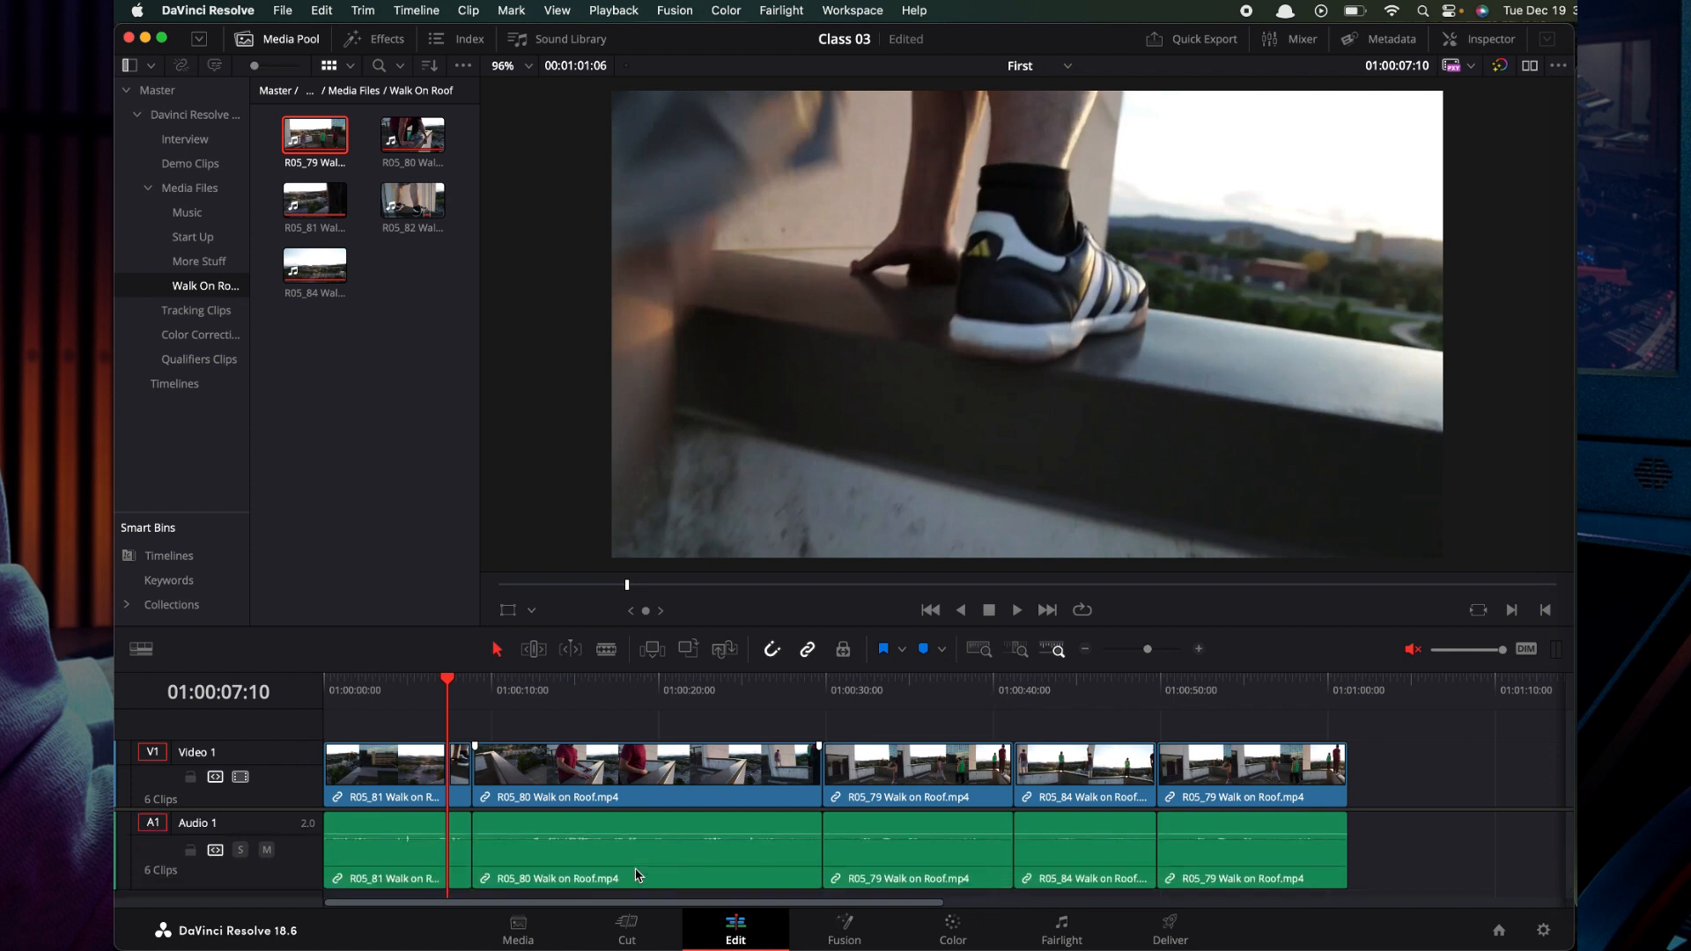
pyautogui.scroll(-3, 639, 874)
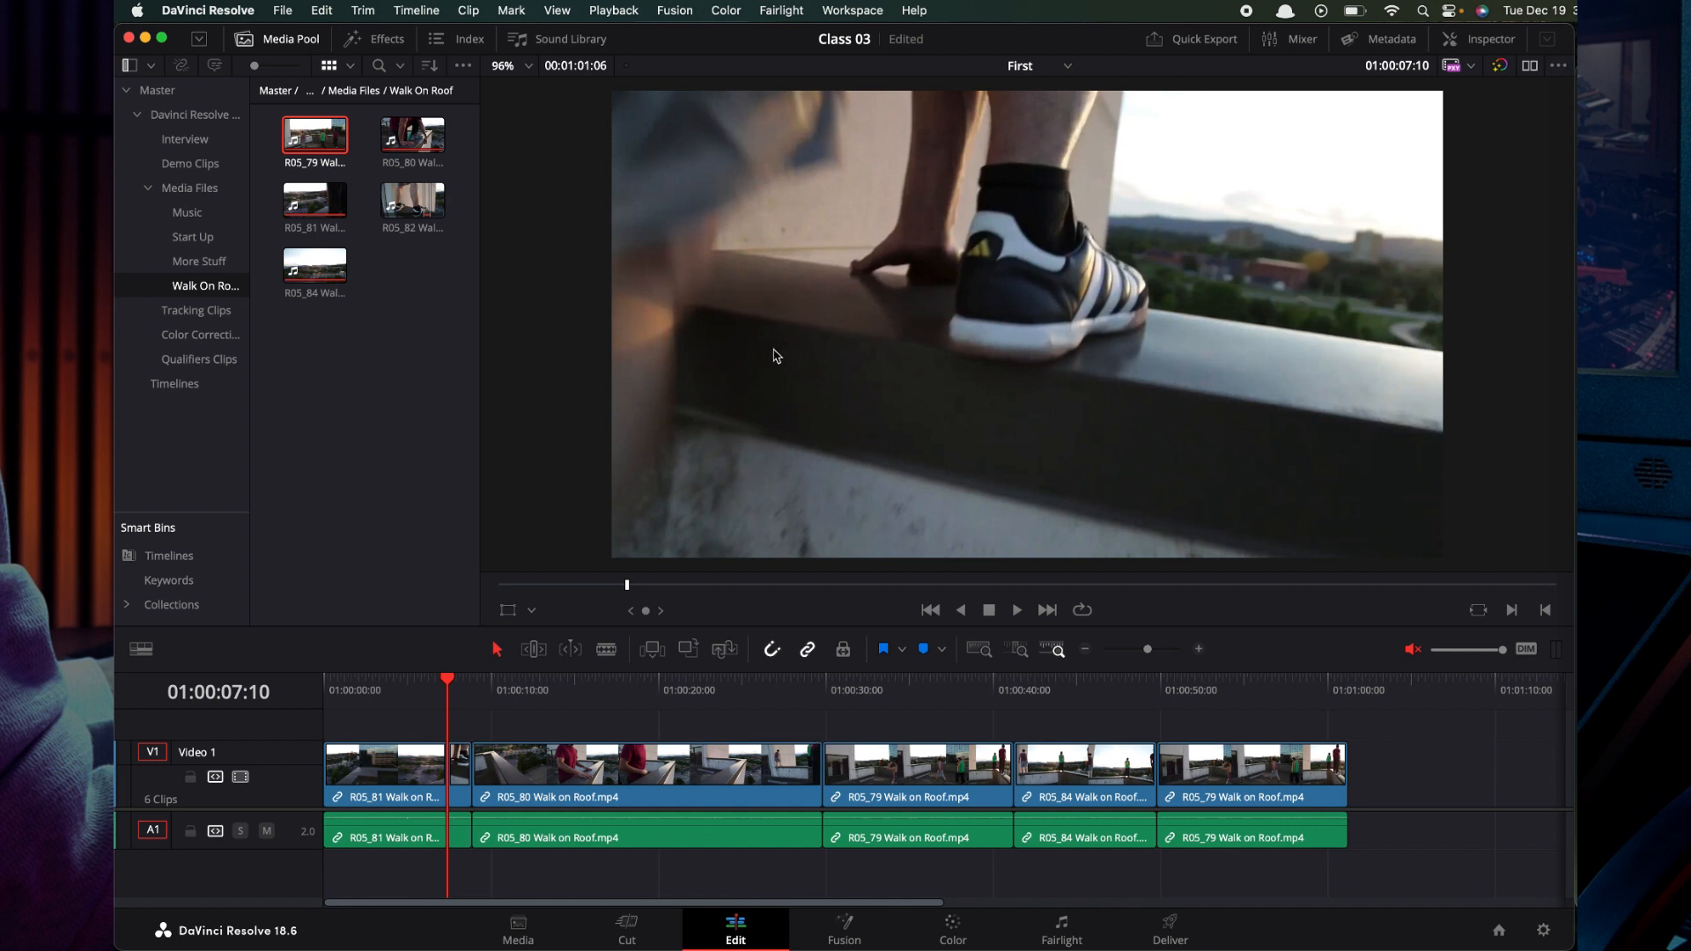
# Zoom the timeline viewer out to 14%, back in to 45%, and finally enlarge the picture to 100%
pyautogui.scroll(-8, 775, 355)
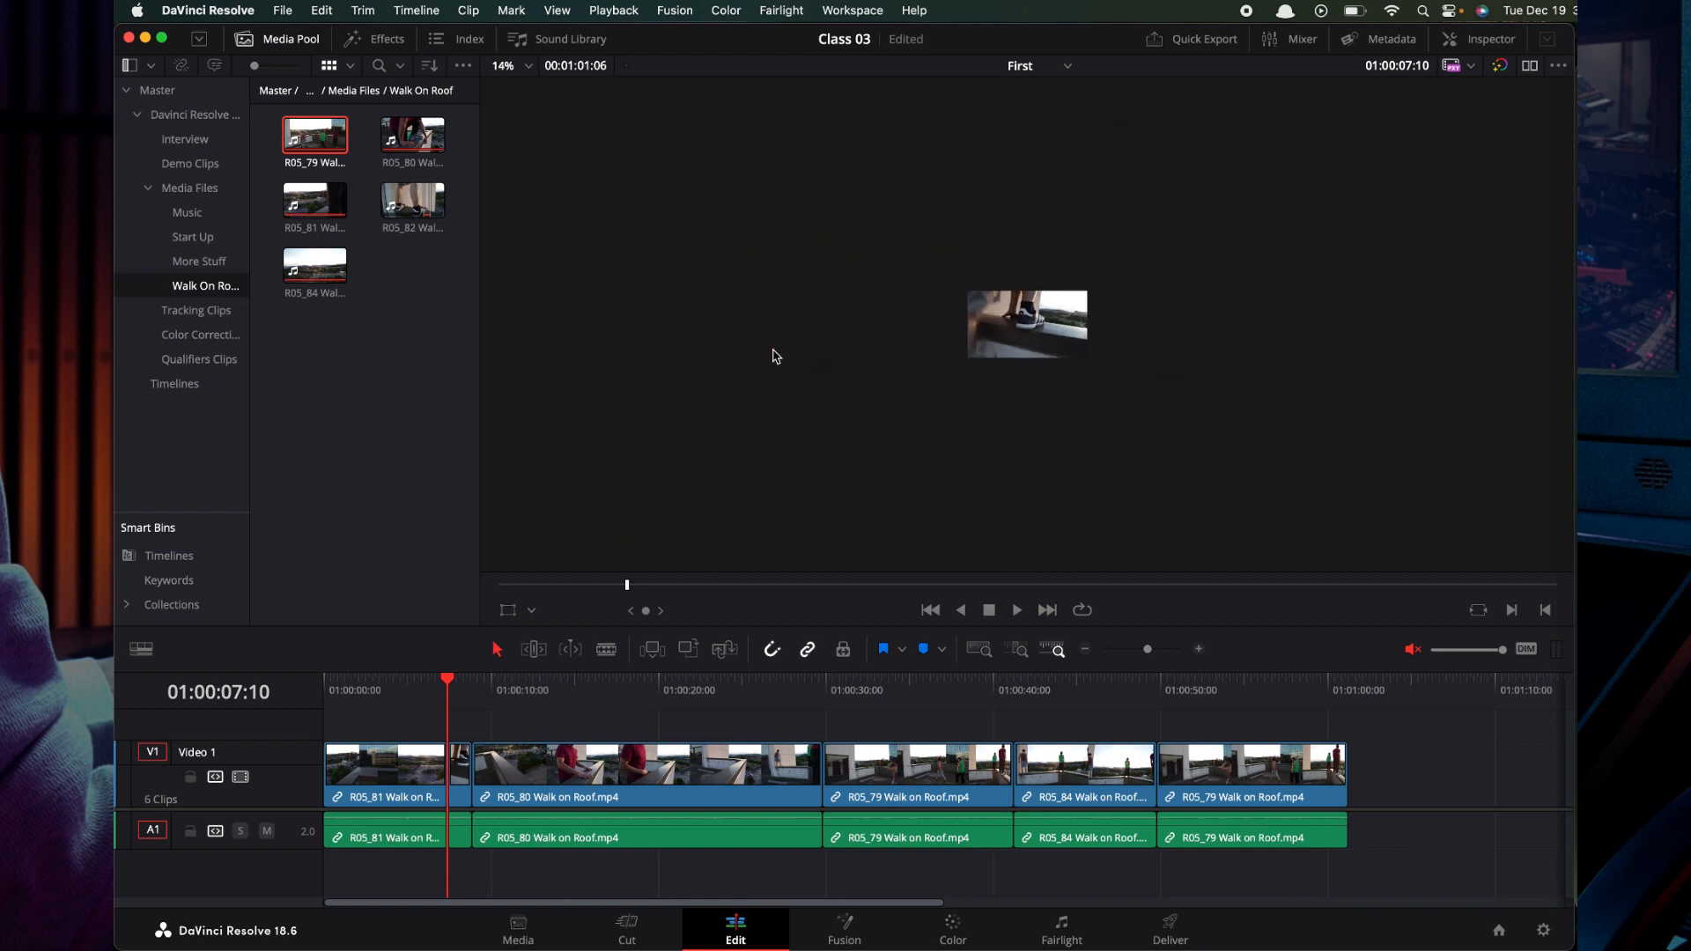
pyautogui.scroll(5, 775, 355)
pyautogui.scroll(2, 775, 356)
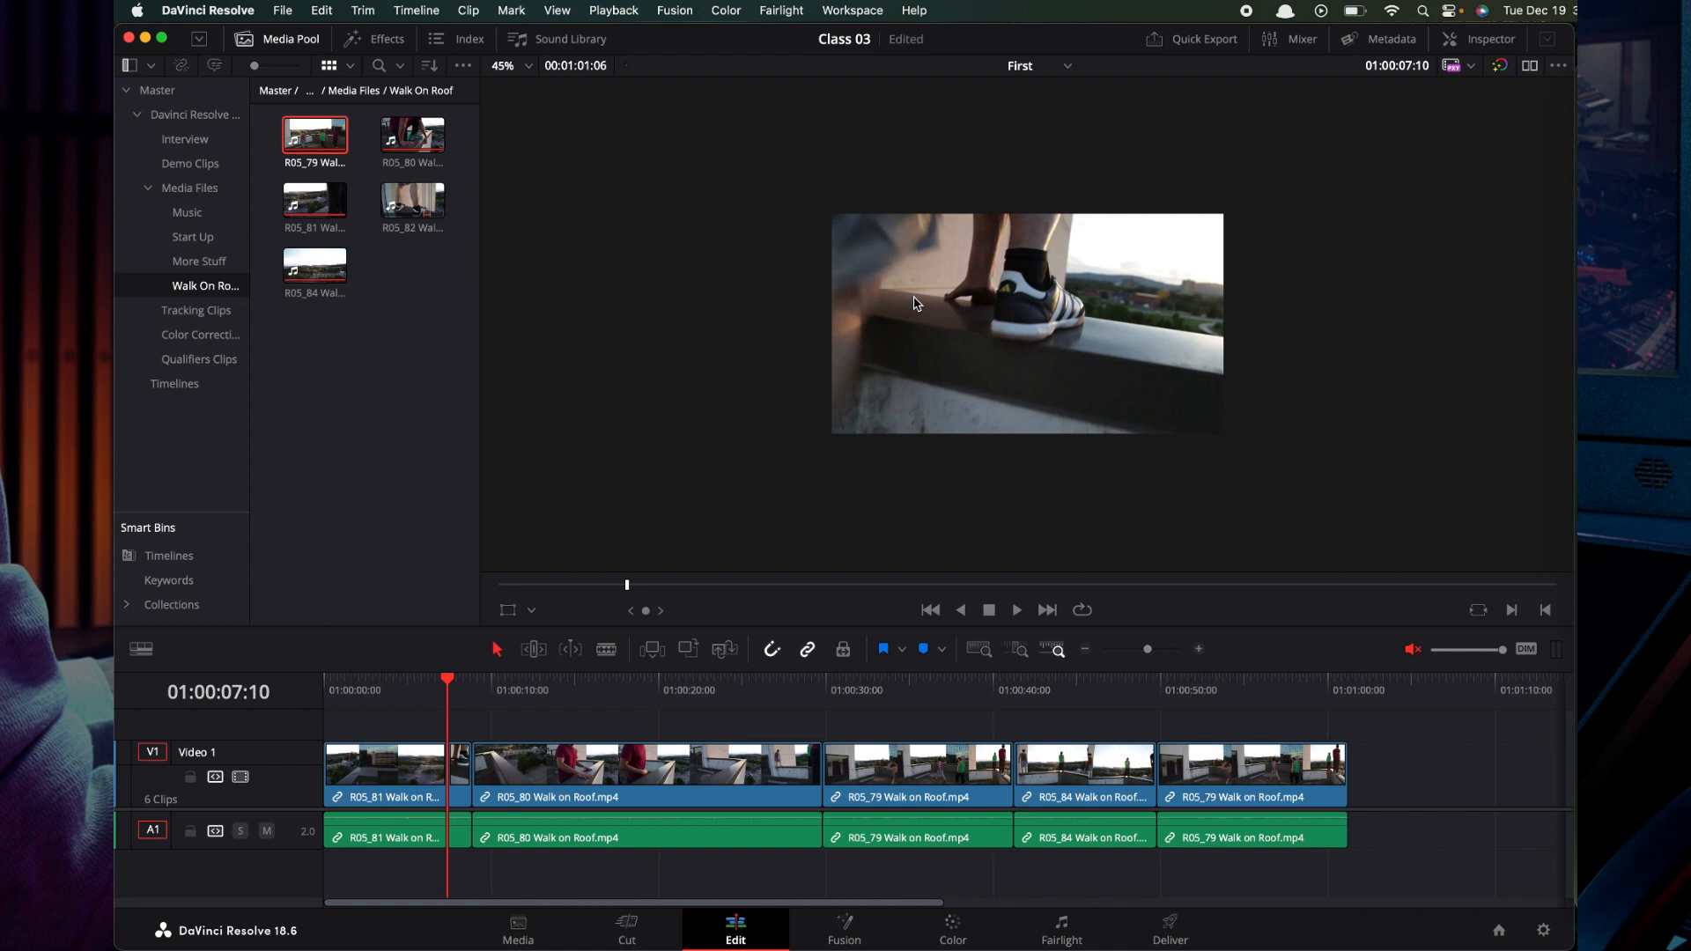
pyautogui.hotkey('shift', 'z')
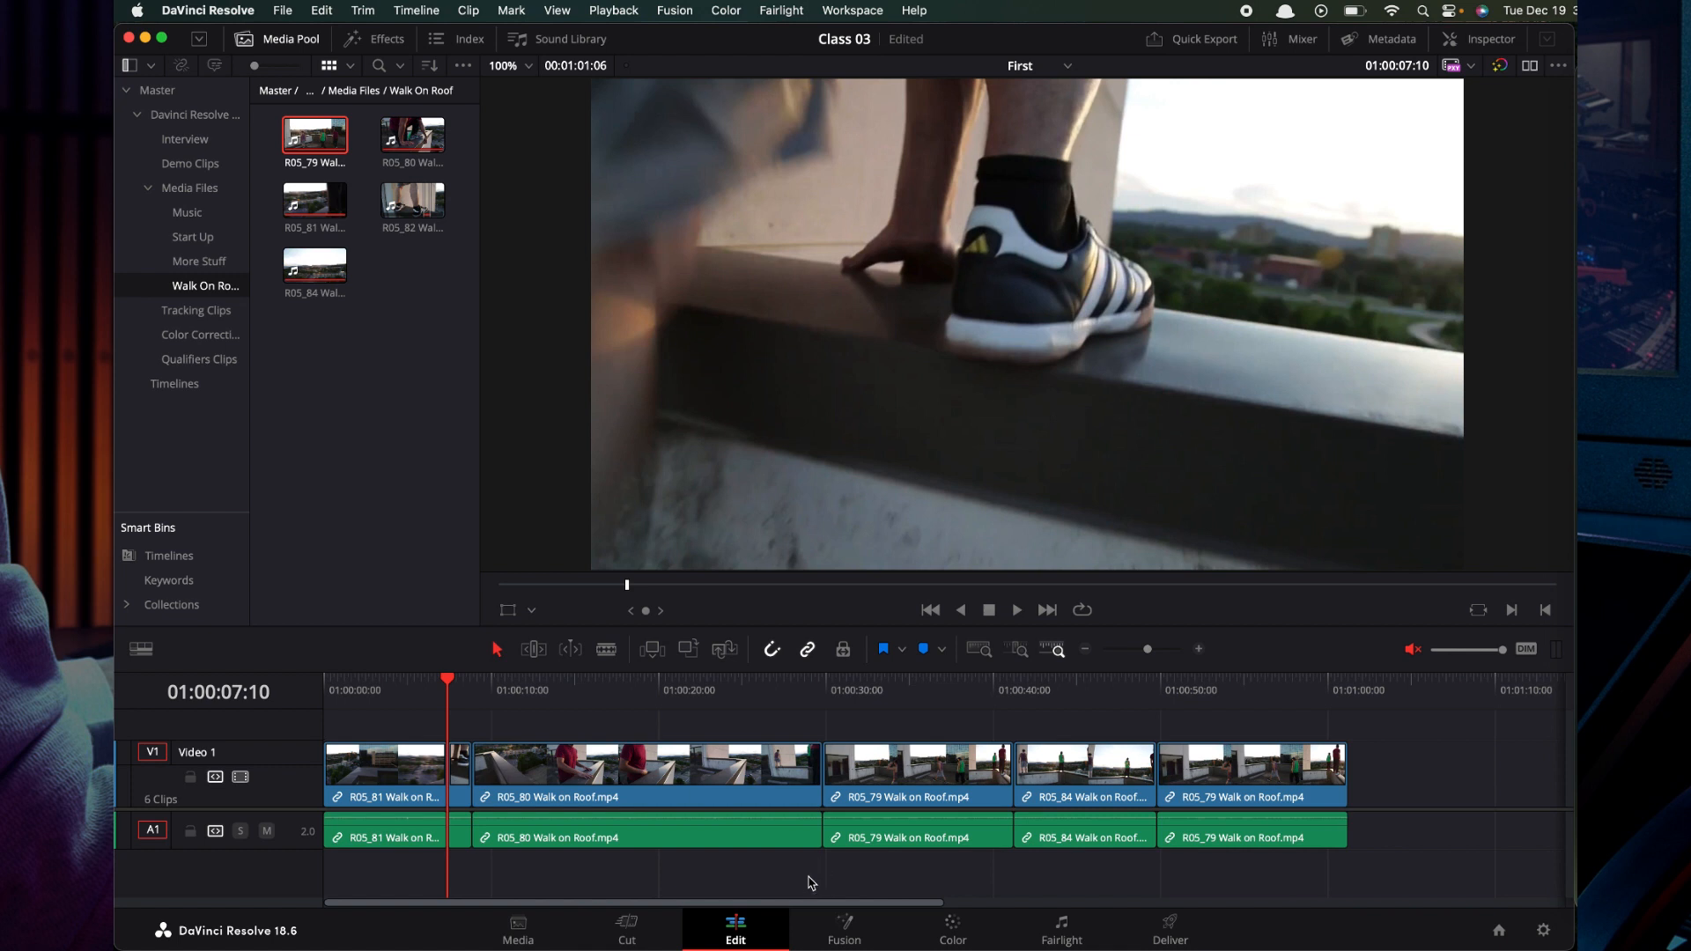
# Zoom the timeline in slightly around the playhead, keeping all six clips in view
pyautogui.scroll(1, 811, 882)
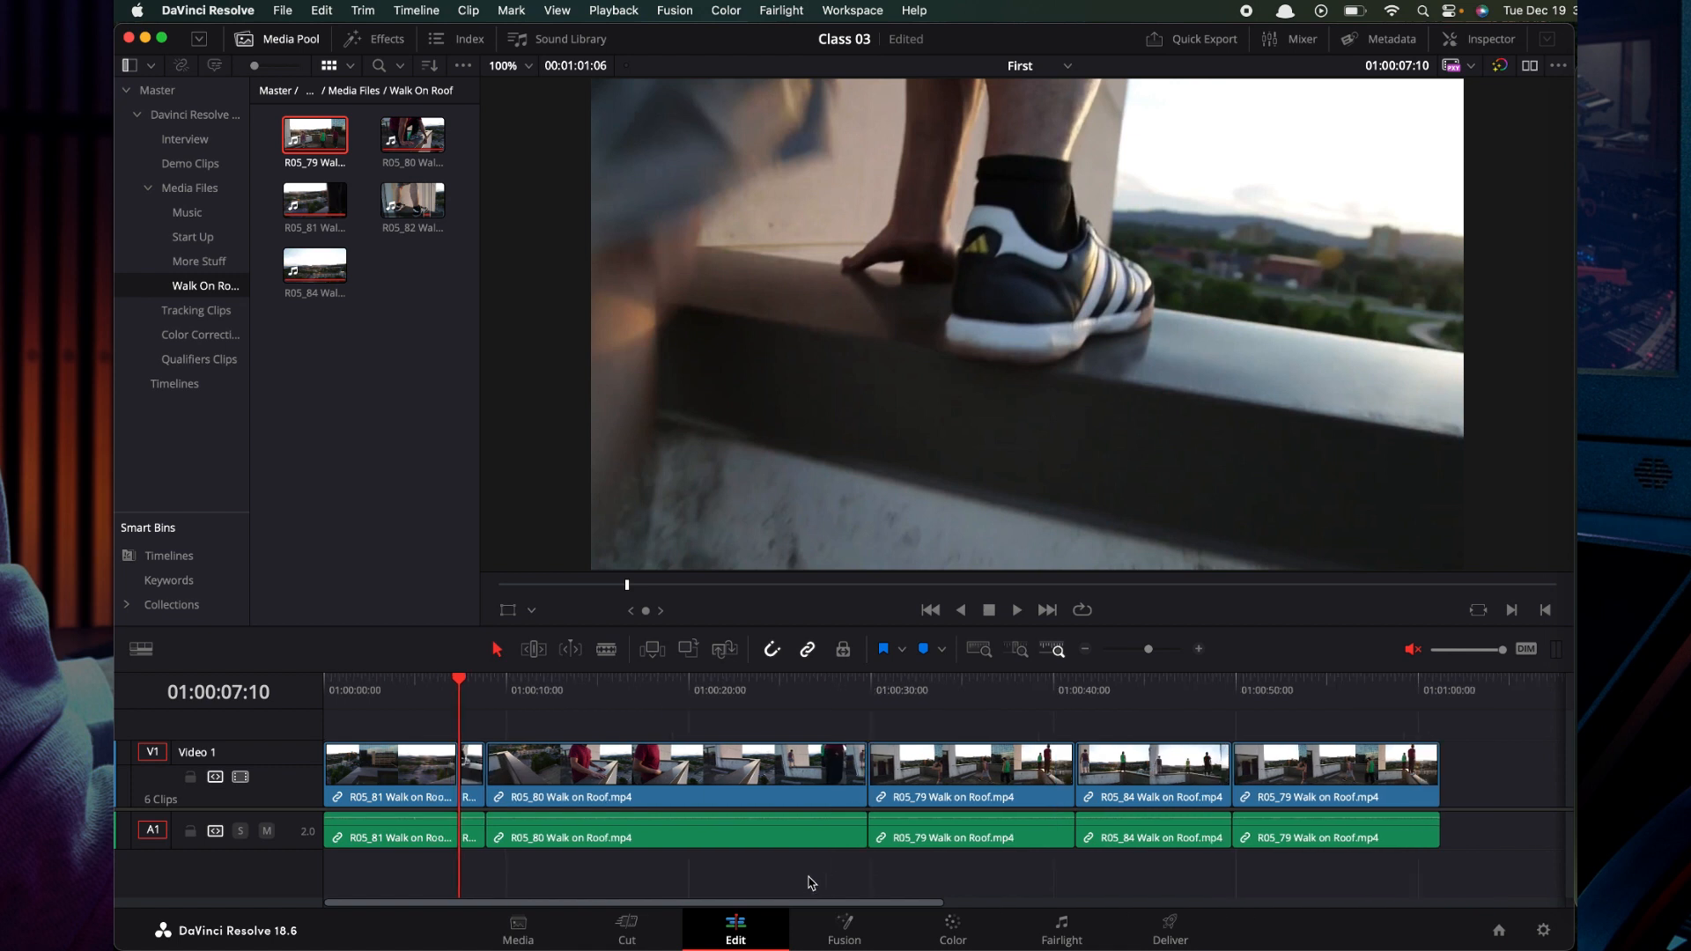